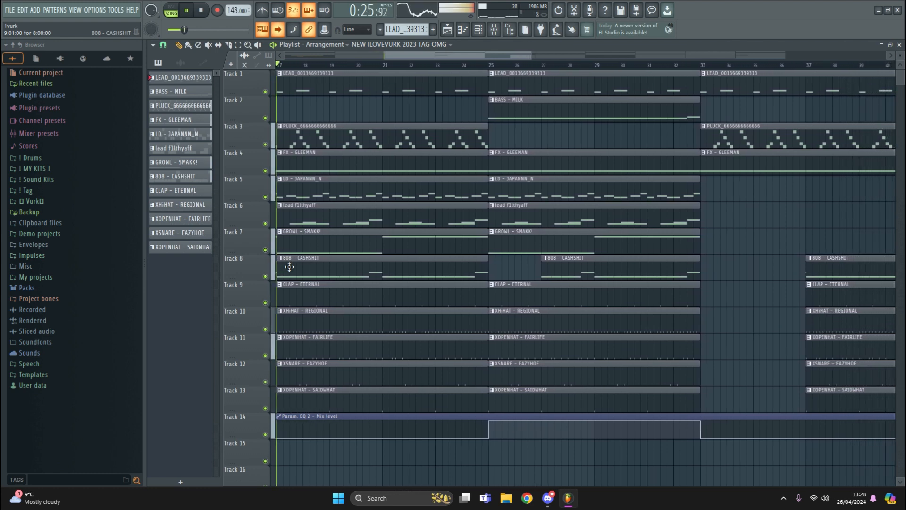
Stop the NEW ILOVEVURK 2023 TAG OMG arrangement so the song position returns to bar 1
{"action": "key", "text": "space"}
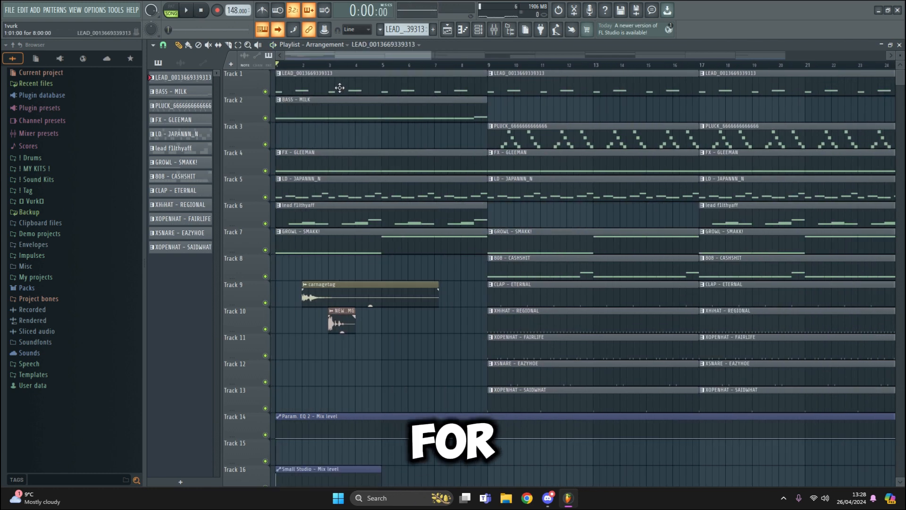
{"action": "double_click", "coordinate": [340, 88]}
{"action": "left_click", "coordinate": [484, 35]}
{"action": "left_click", "coordinate": [259, 165]}
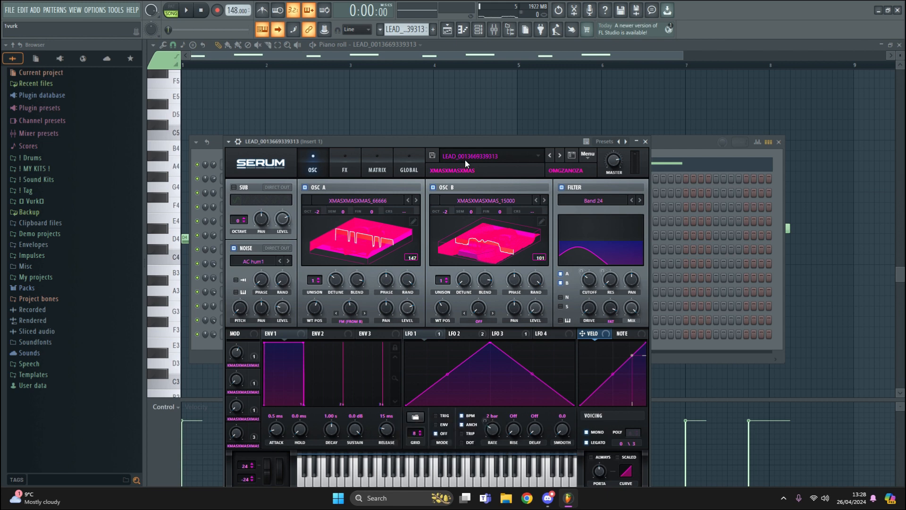
{"action": "left_click", "coordinate": [637, 142]}
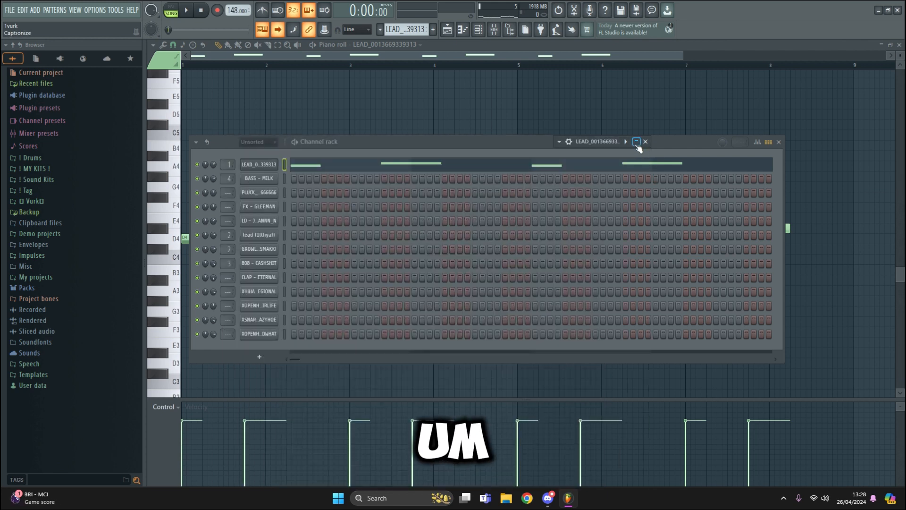
{"action": "left_click", "coordinate": [645, 141]}
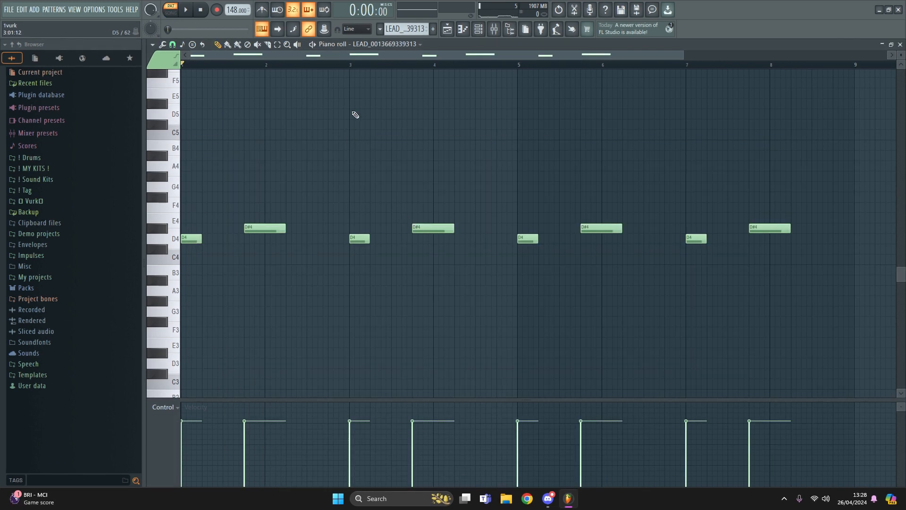
{"action": "key", "text": "space"}
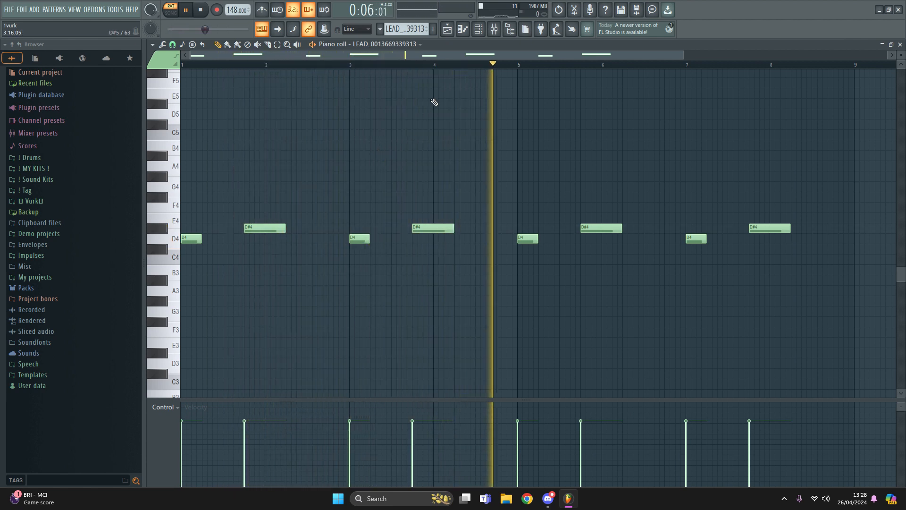
{"action": "key", "text": "space"}
{"action": "left_click", "coordinate": [479, 30]}
{"action": "double_click", "coordinate": [225, 166]}
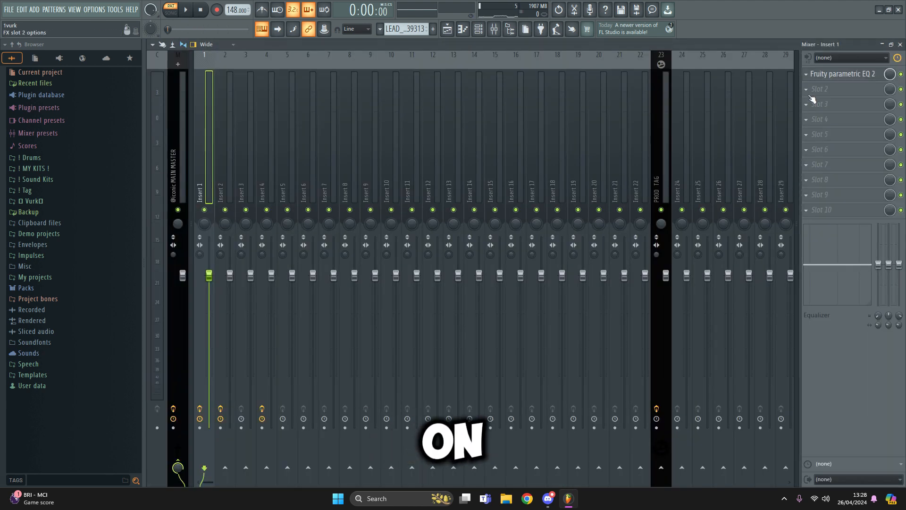
{"action": "left_click", "coordinate": [835, 74]}
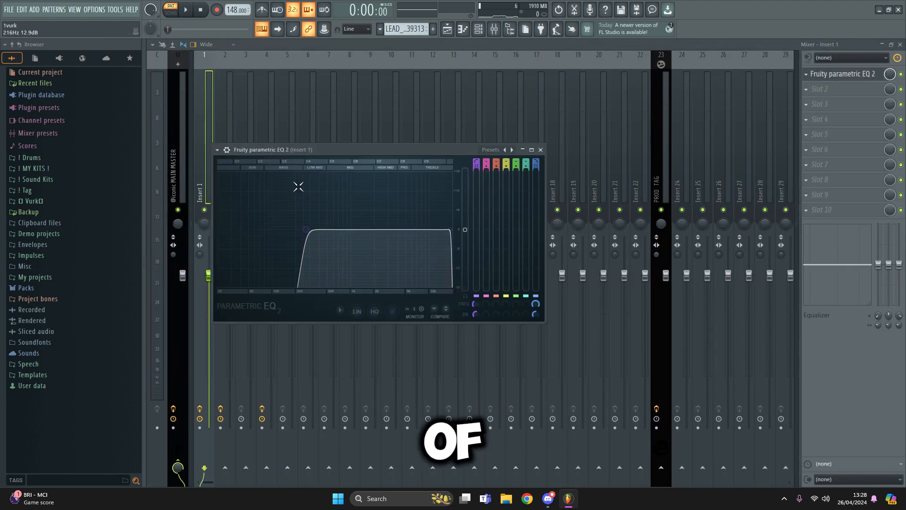
{"action": "left_click", "coordinate": [541, 150]}
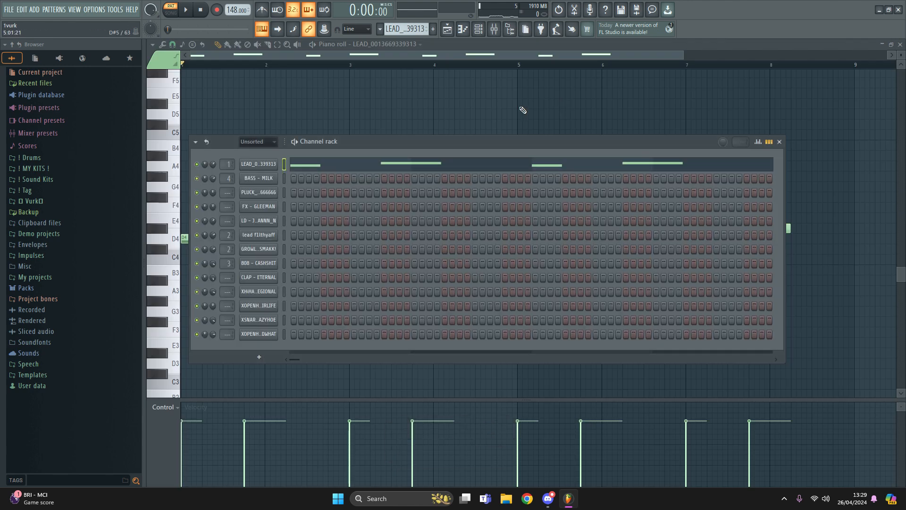
{"action": "key", "text": "F6"}
{"action": "key", "text": "F5"}
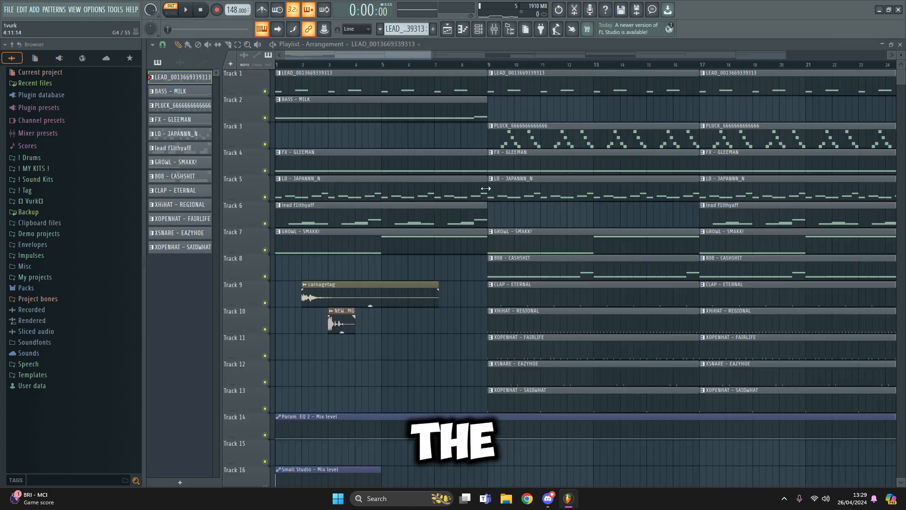
Open the BASS - MILK pattern's notes, view its Serum patch, and play the pattern
{"action": "double_click", "coordinate": [343, 111]}
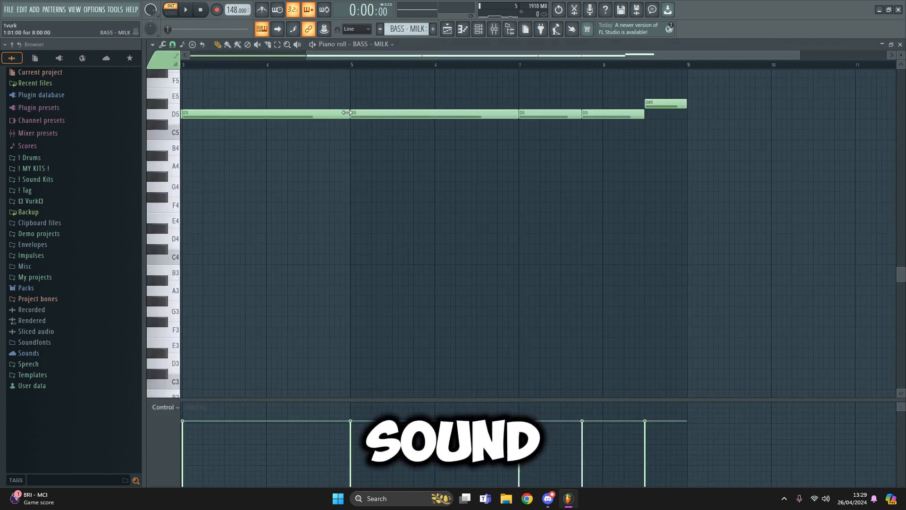
{"action": "left_click", "coordinate": [484, 30]}
{"action": "left_click", "coordinate": [259, 179]}
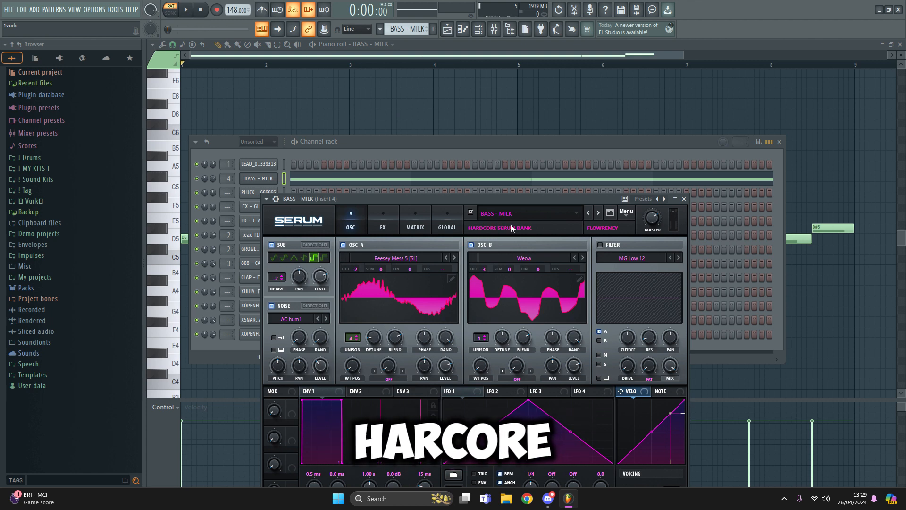
{"action": "left_click", "coordinate": [683, 199]}
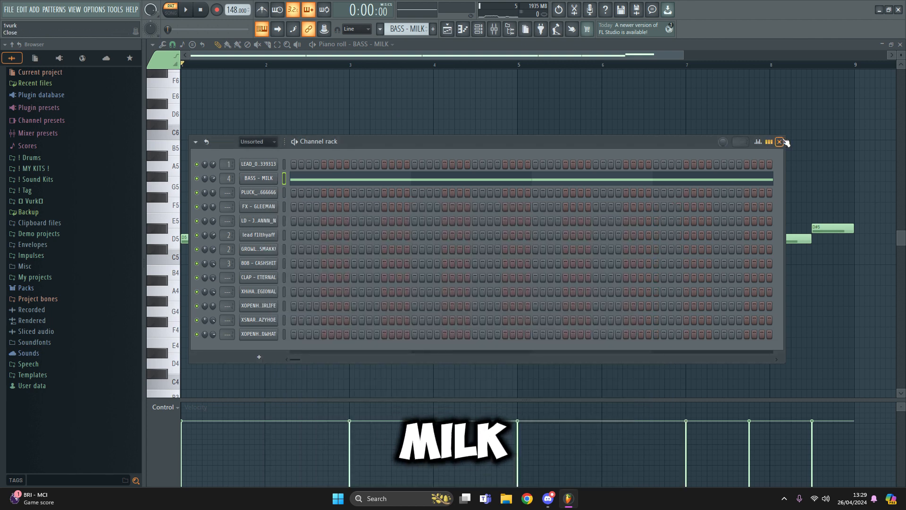
{"action": "left_click", "coordinate": [779, 142]}
{"action": "key", "text": "space"}
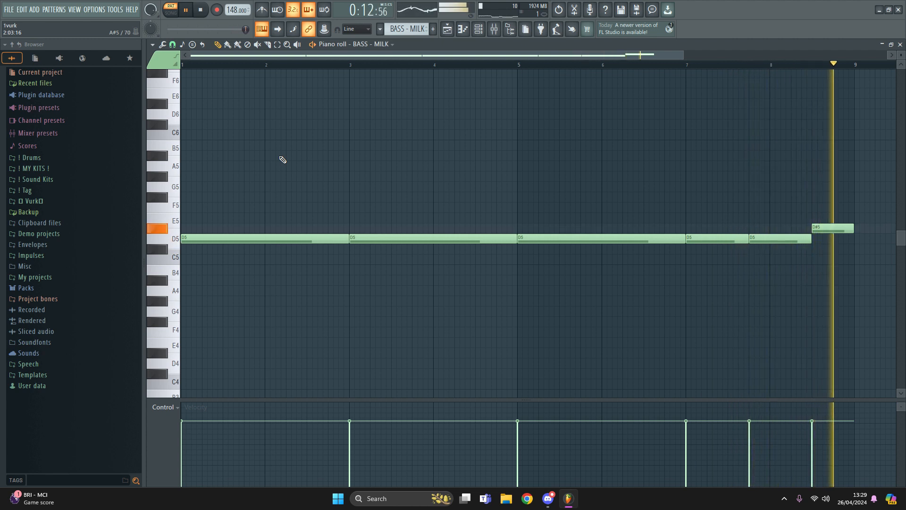
{"action": "key", "text": "space"}
{"action": "key", "text": "F5"}
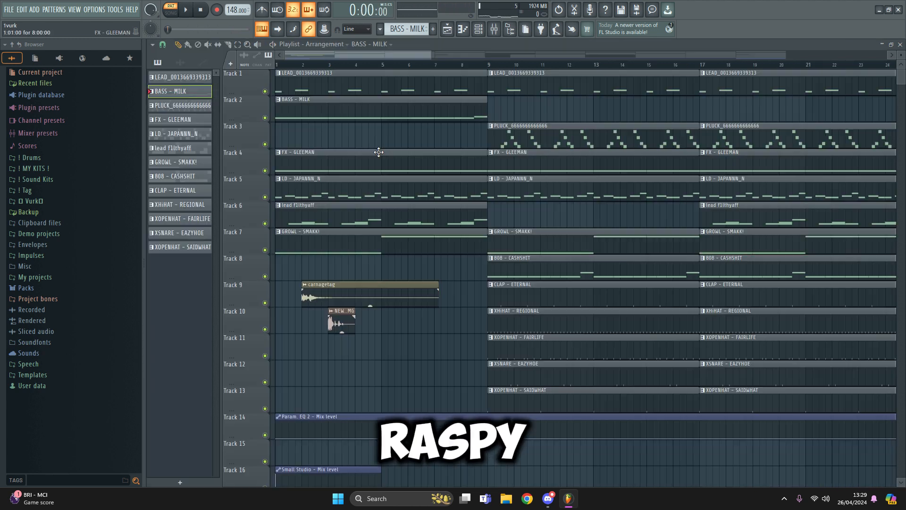
{"action": "left_click", "coordinate": [478, 29]}
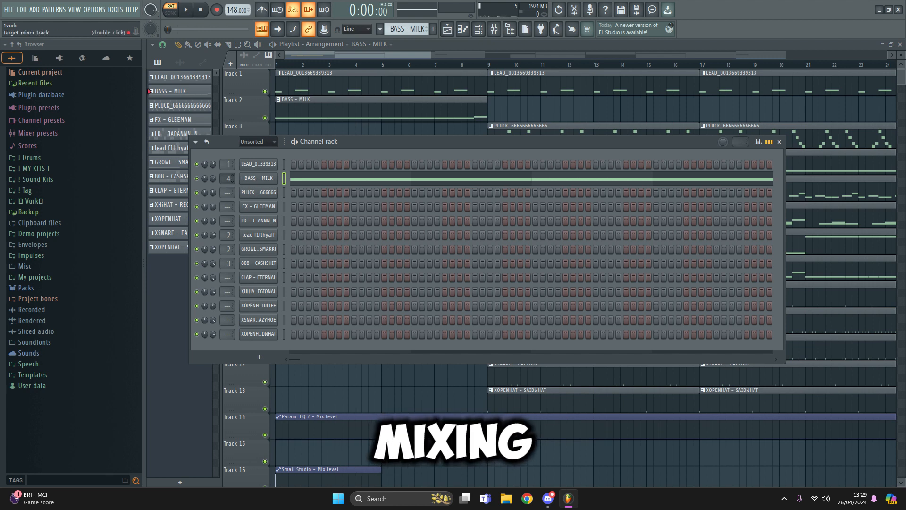
{"action": "double_click", "coordinate": [228, 178]}
{"action": "left_click", "coordinate": [816, 78]}
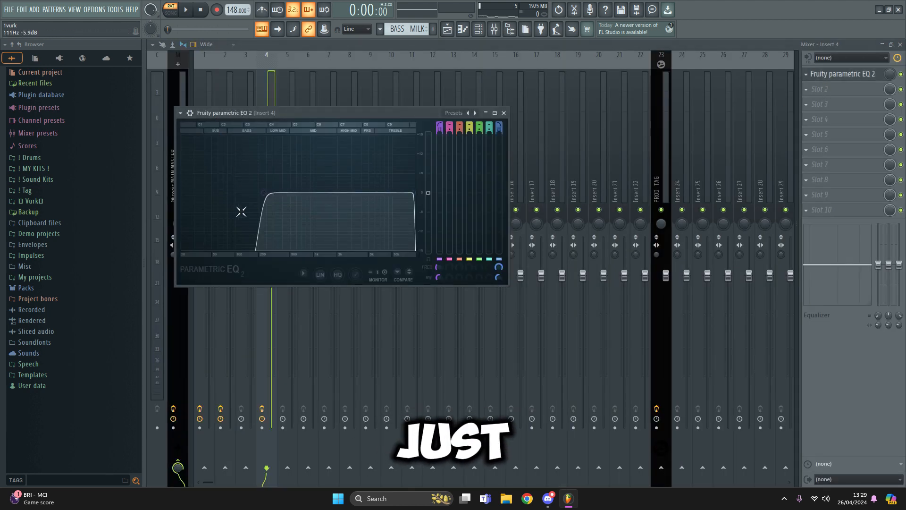
{"action": "left_click", "coordinate": [504, 113]}
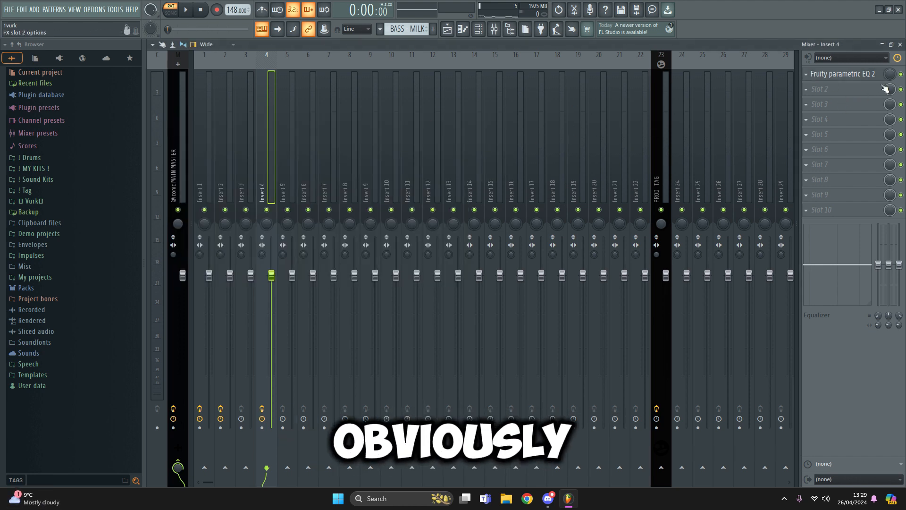
{"action": "left_click", "coordinate": [900, 45]}
{"action": "left_click", "coordinate": [781, 141]}
{"action": "double_click", "coordinate": [499, 141]}
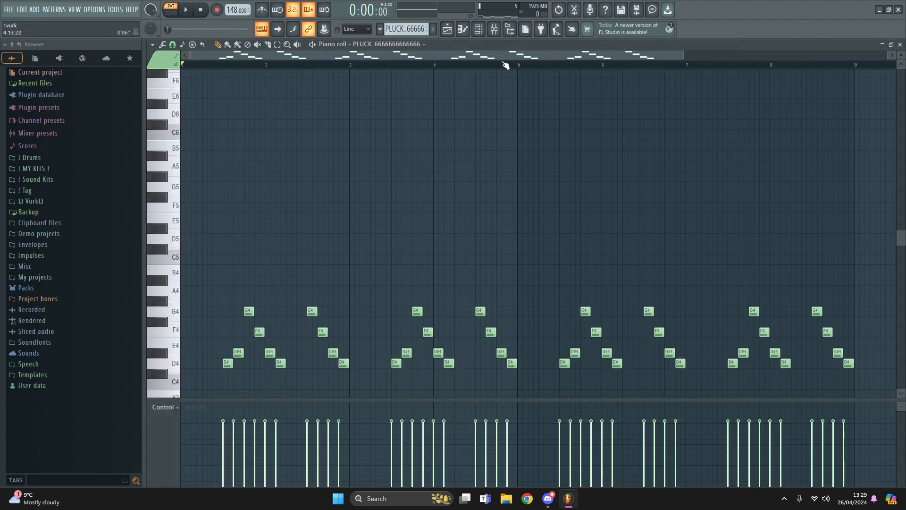
View the PLUCK Serum patch and play the pluck's D4–G4 pattern
{"action": "left_click", "coordinate": [479, 32]}
{"action": "left_click", "coordinate": [274, 196]}
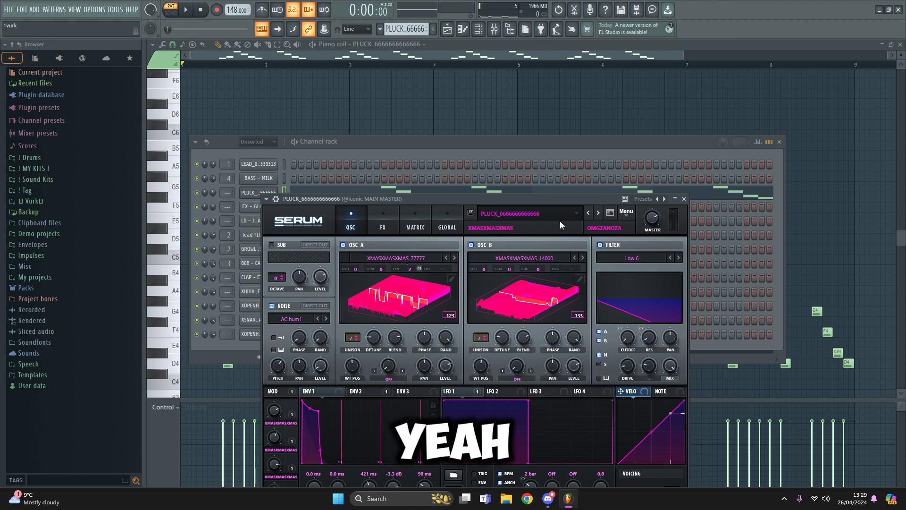
{"action": "left_click", "coordinate": [684, 199]}
{"action": "left_click", "coordinate": [779, 141]}
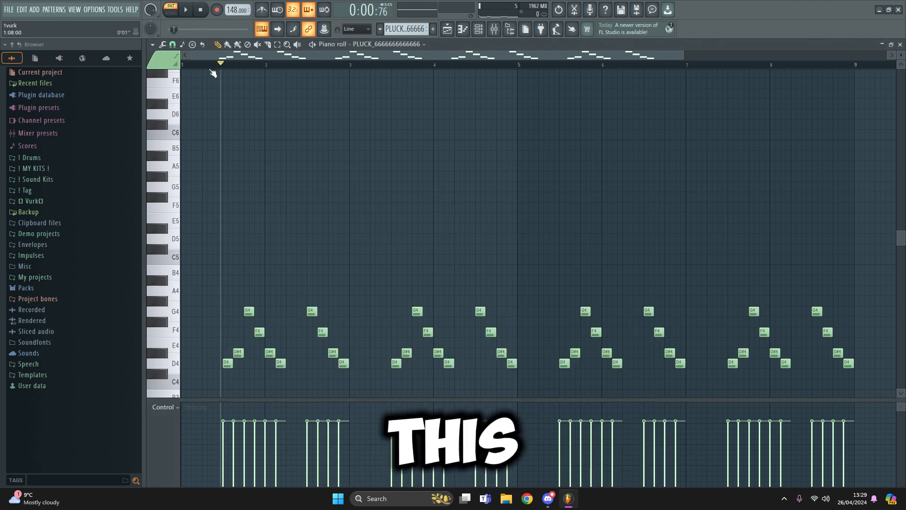
{"action": "scroll", "coordinate": [242, 126], "scroll_direction": "down", "scroll_amount": 3}
{"action": "key", "text": "space"}
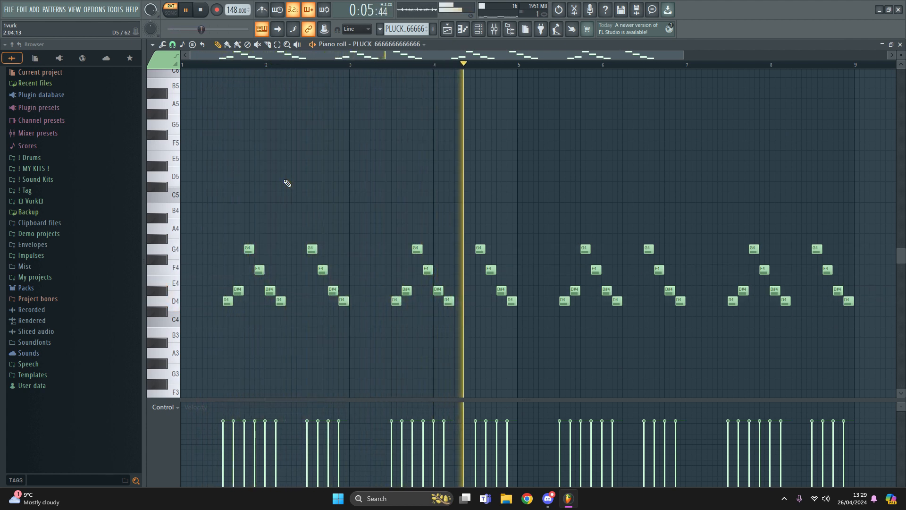
{"action": "key", "text": "space"}
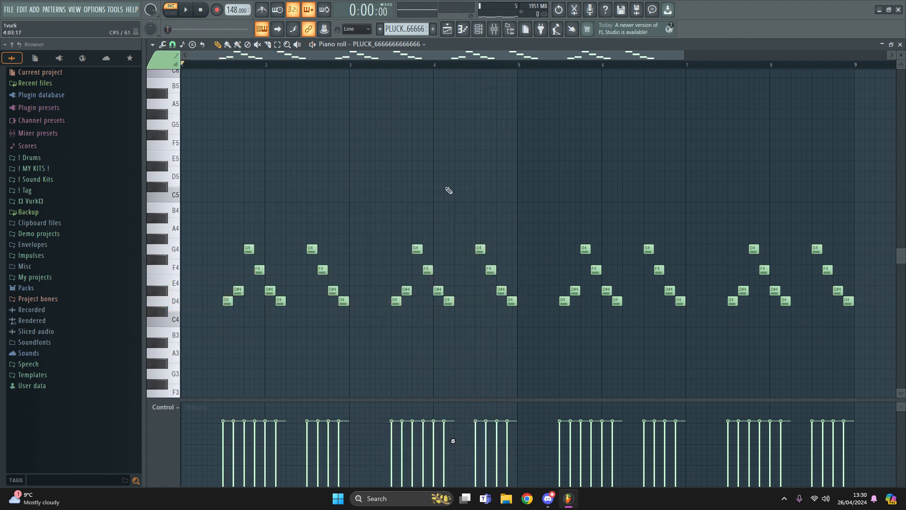
Inspect the pluck Serum's effects rack: distortion, EQ, delay, compressor and reverb
{"action": "key", "text": "F5"}
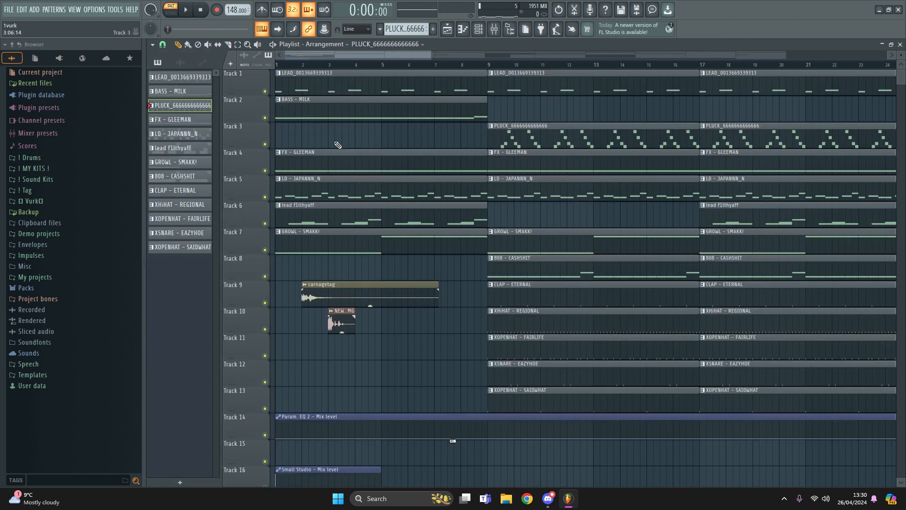
{"action": "key", "text": "F6"}
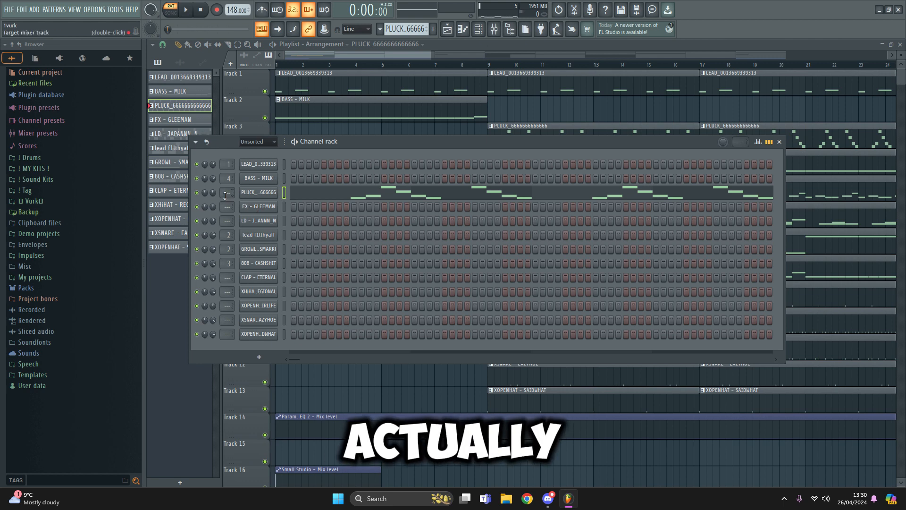
{"action": "key", "text": "F9"}
{"action": "key", "text": "F9"}
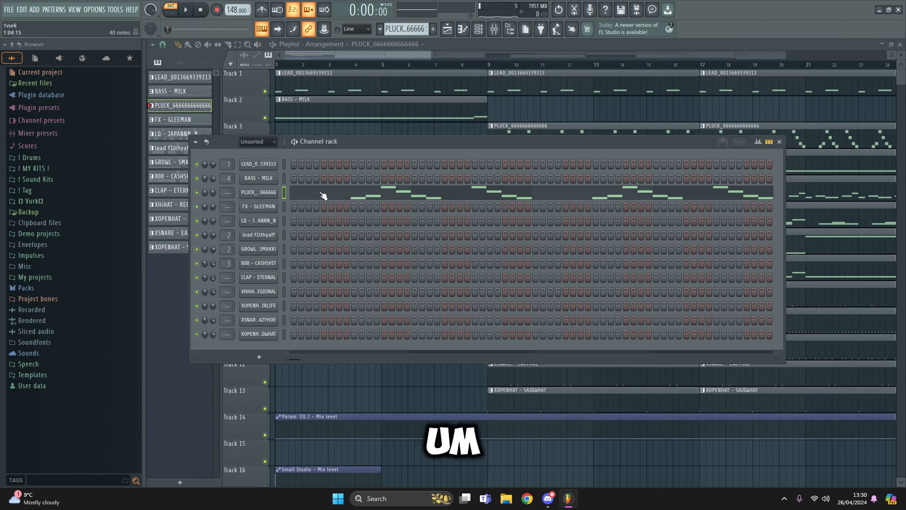
{"action": "left_click", "coordinate": [255, 193]}
{"action": "left_click_drag", "start_coordinate": [364, 196], "coordinate": [378, 132]}
{"action": "left_click", "coordinate": [397, 163]}
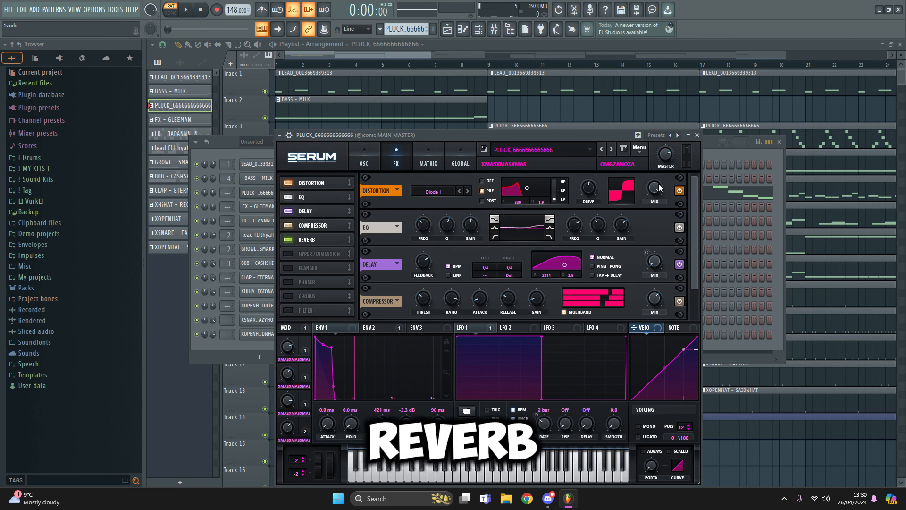
{"action": "left_click", "coordinate": [697, 137]}
{"action": "left_click", "coordinate": [780, 142]}
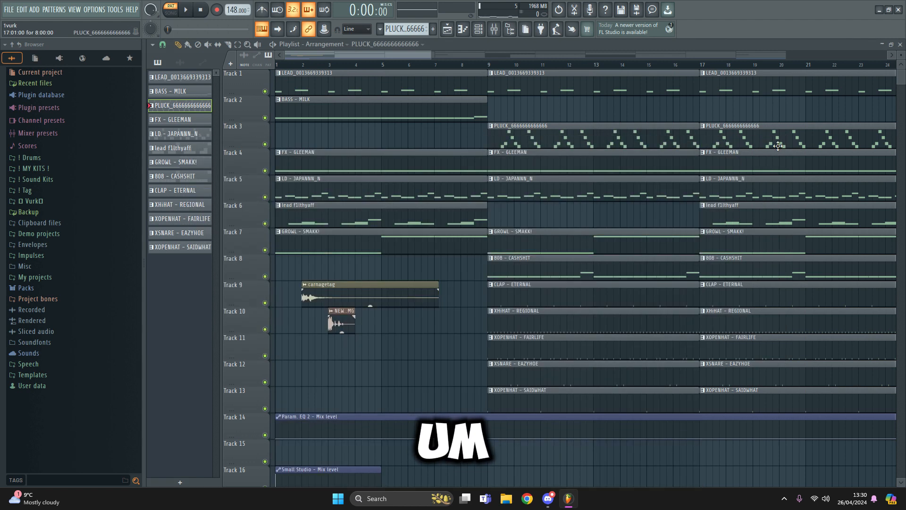
Open the FX - GLEEMAN pattern's notes and view its Serum patch
{"action": "double_click", "coordinate": [520, 156]}
{"action": "right_click", "coordinate": [521, 157], "text": "ctrl"}
{"action": "left_click", "coordinate": [479, 29]}
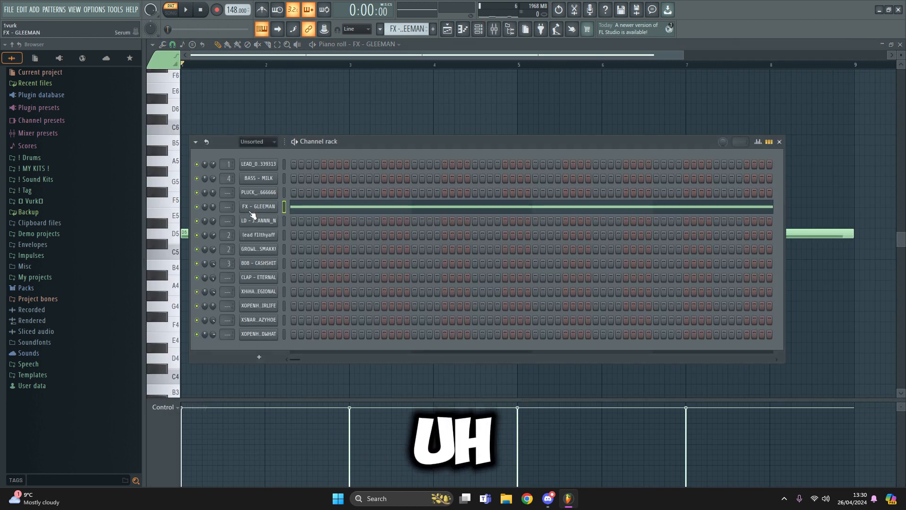
{"action": "left_click", "coordinate": [251, 210]}
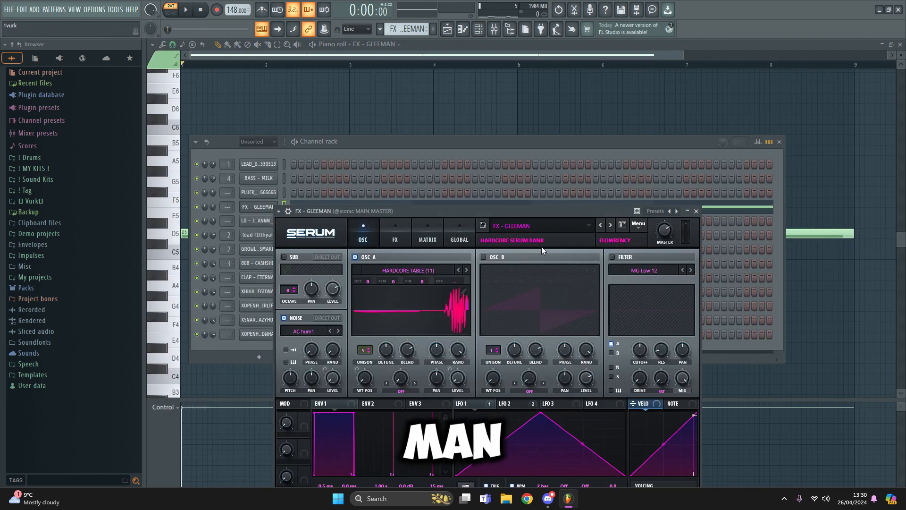
{"action": "left_click", "coordinate": [696, 211]}
{"action": "left_click", "coordinate": [779, 141]}
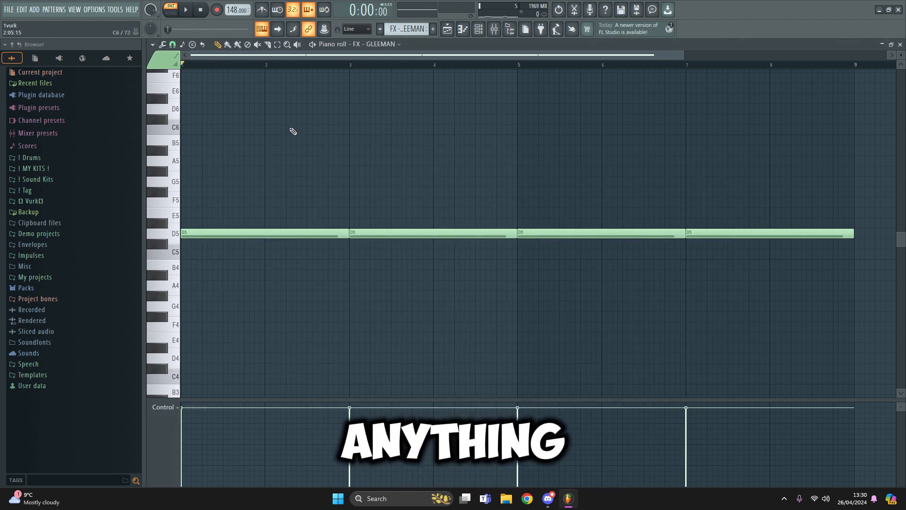
Play back the four sustained D5 notes and return to the playlist arrangement
{"action": "key", "text": "space"}
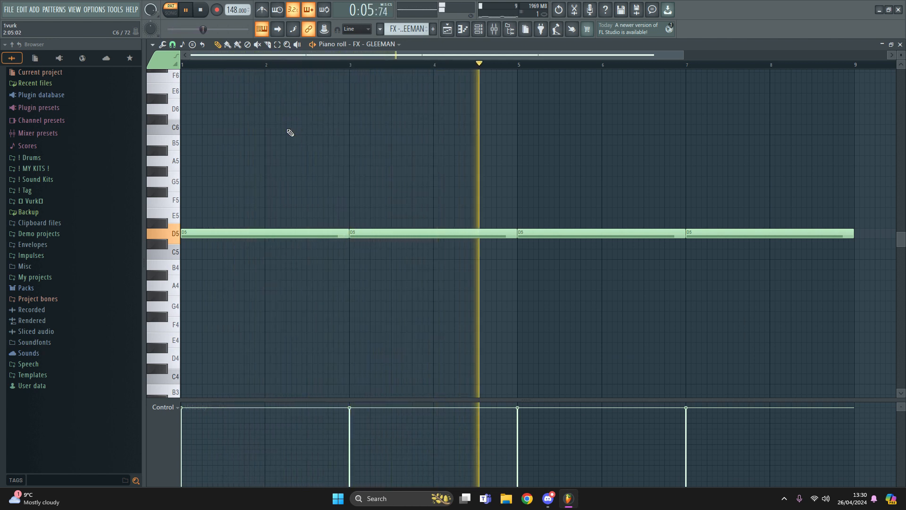
{"action": "key", "text": "space"}
{"action": "key", "text": "F5"}
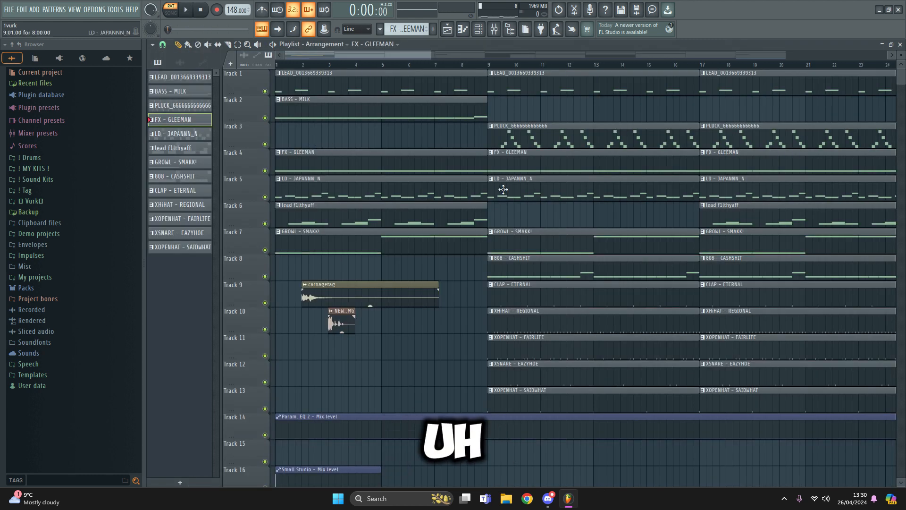
{"action": "double_click", "coordinate": [506, 163]}
{"action": "key", "text": "F5"}
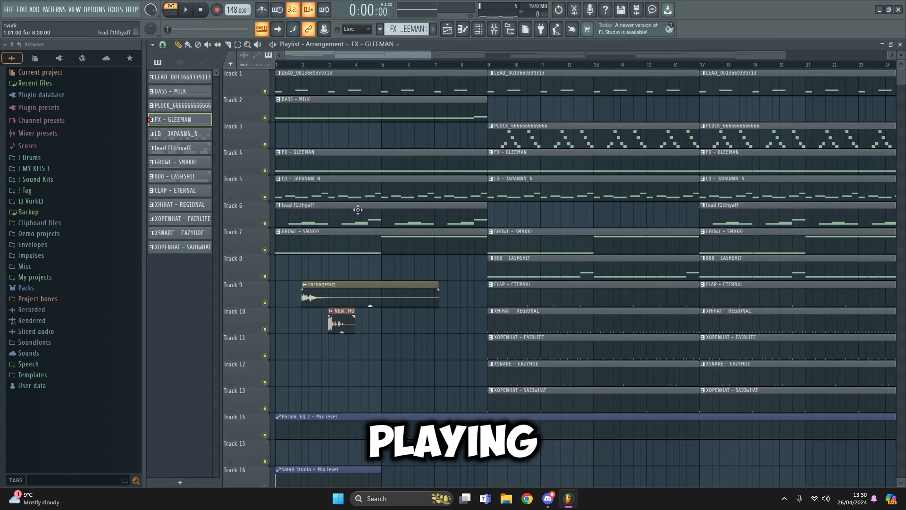
{"action": "double_click", "coordinate": [507, 192]}
View the LD - JAPANNN_N Serum patch and play its D5–D#5–F5 melody
{"action": "left_click", "coordinate": [476, 33]}
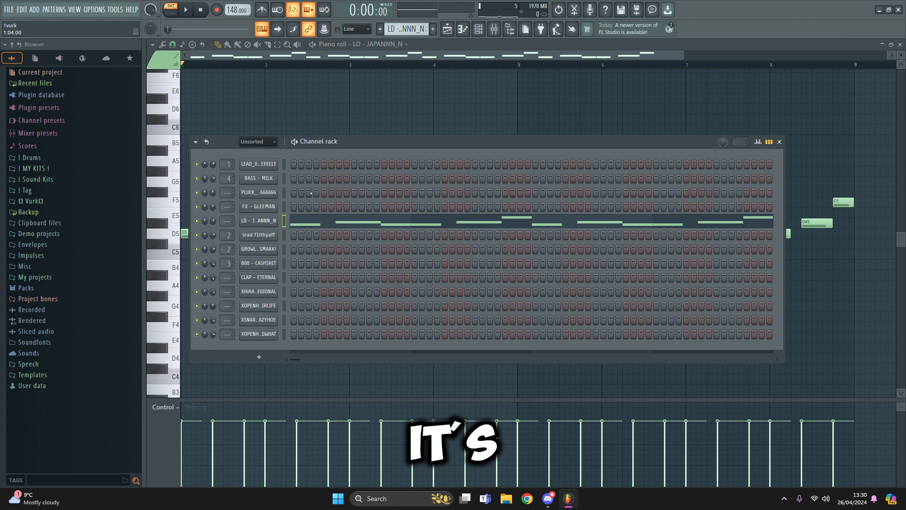
{"action": "left_click", "coordinate": [266, 225]}
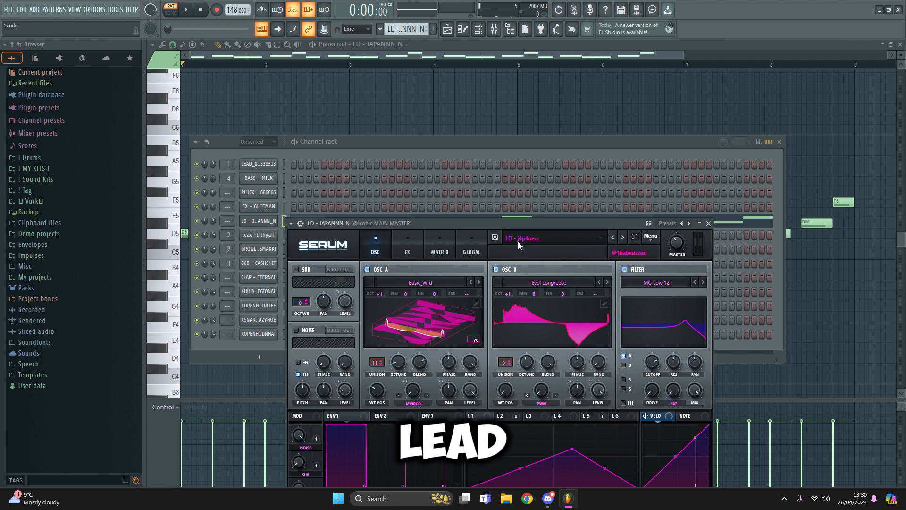
{"action": "left_click", "coordinate": [708, 223]}
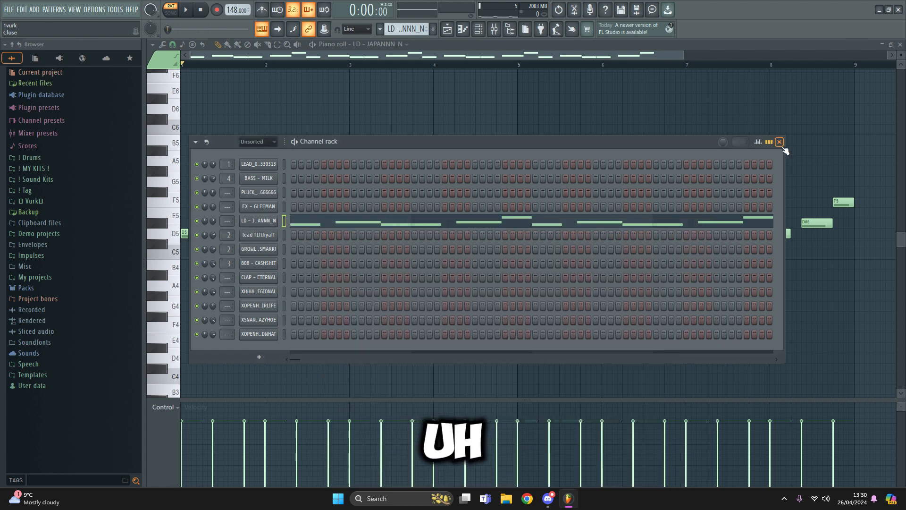
{"action": "left_click", "coordinate": [779, 141]}
{"action": "key", "text": "space"}
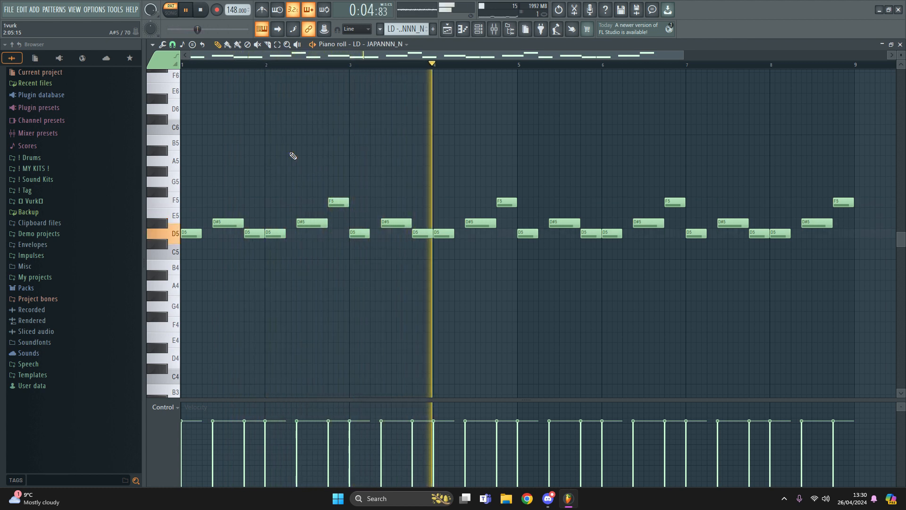
{"action": "key", "text": "space"}
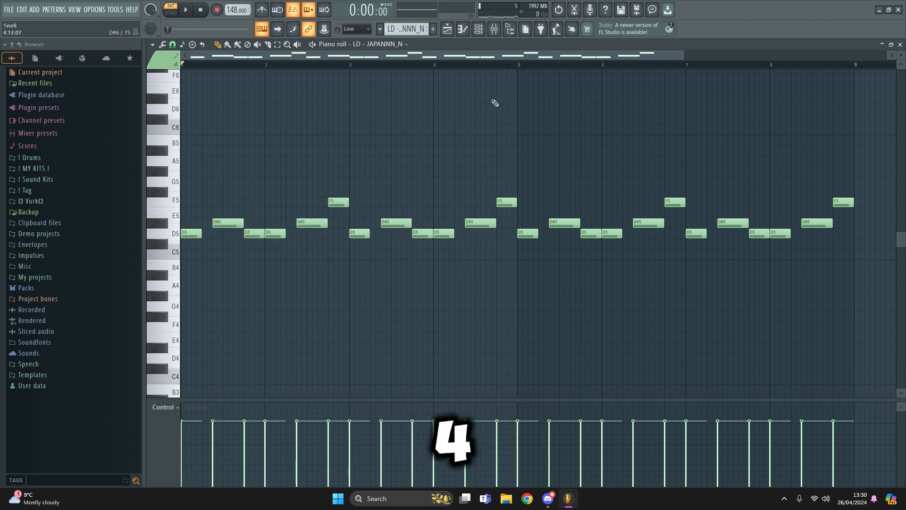
Glance at the mixer and channel list, then return to the playlist arrangement
{"action": "key", "text": "F5"}
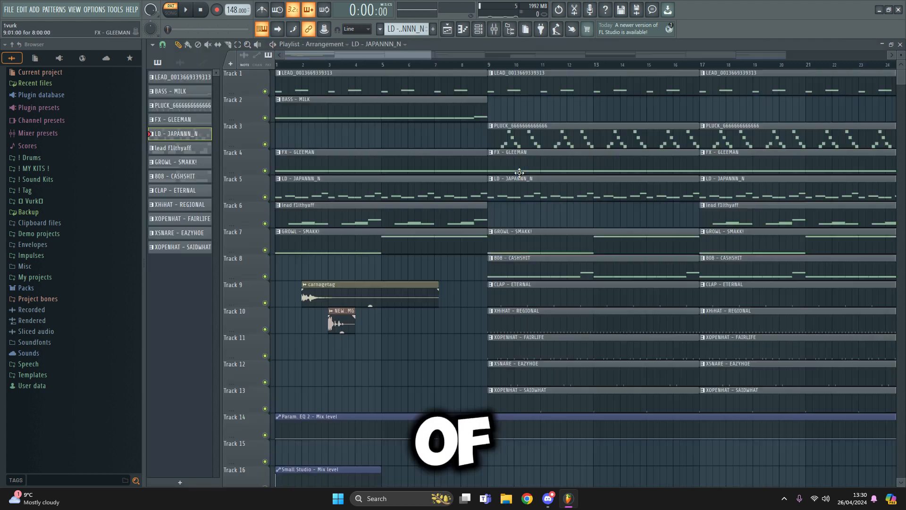
{"action": "left_click", "coordinate": [494, 29]}
{"action": "left_click", "coordinate": [478, 29]}
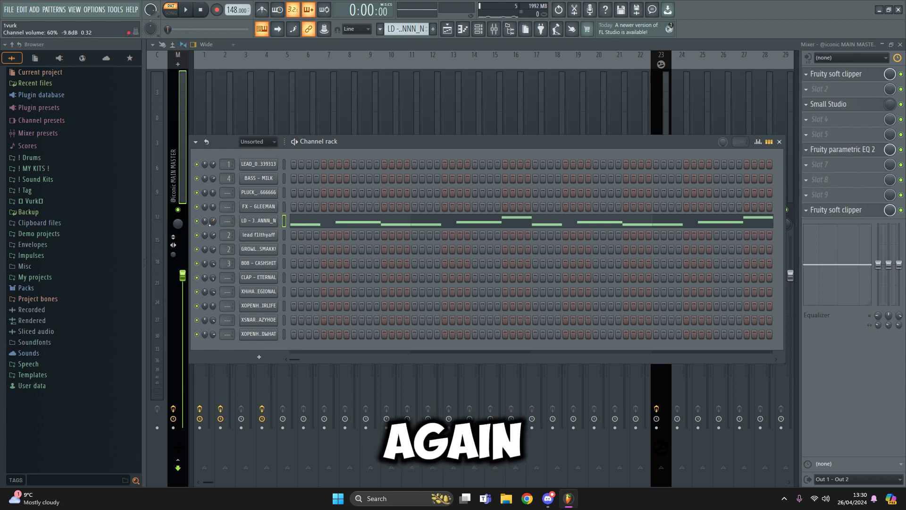
{"action": "key", "text": "F6"}
{"action": "key", "text": "F5"}
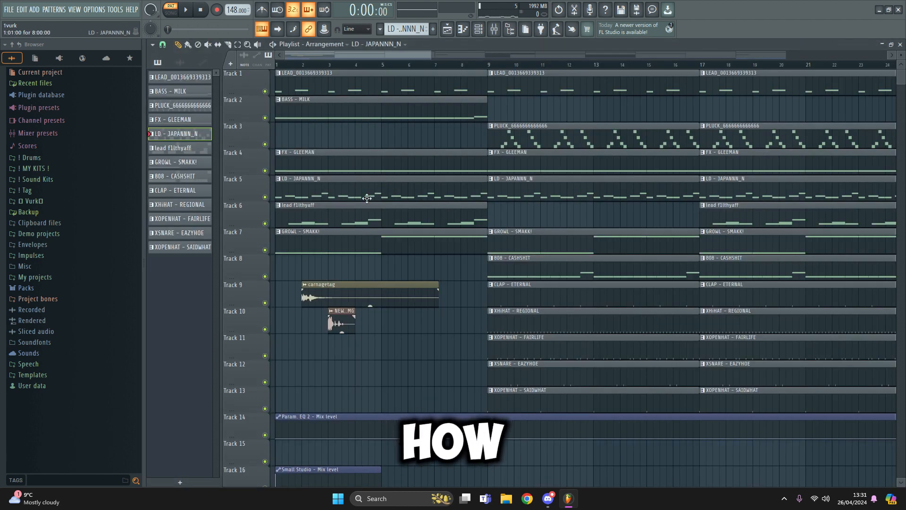
Open the lead f1lthyaff pattern's notes and view its Serum patch
{"action": "double_click", "coordinate": [370, 213]}
{"action": "key", "text": "F6"}
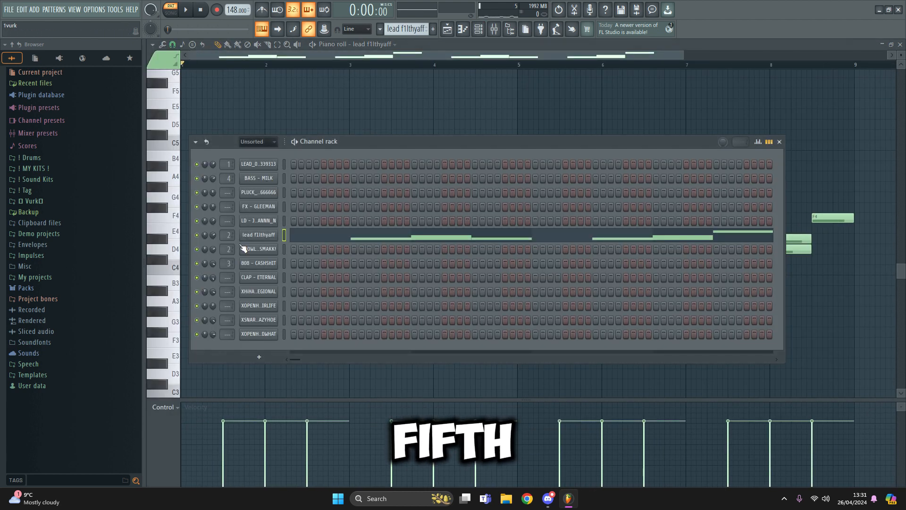
{"action": "left_click", "coordinate": [259, 235]}
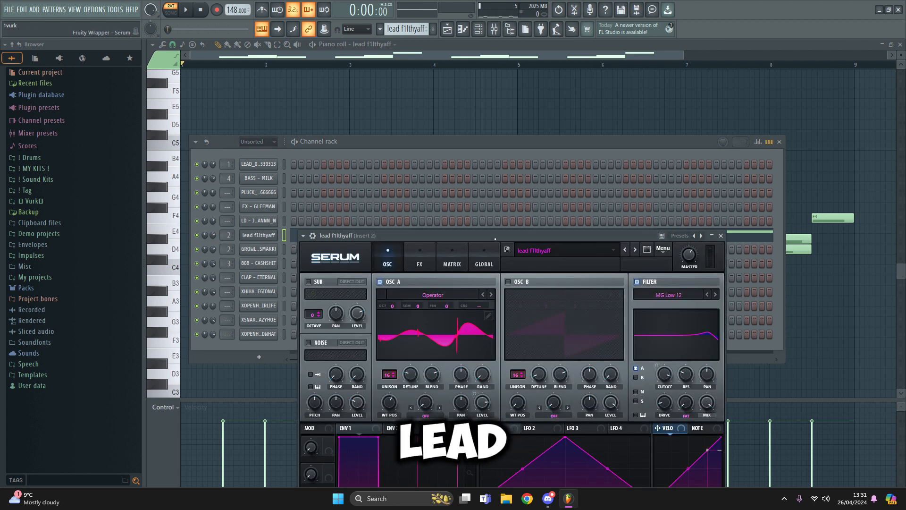
{"action": "left_click_drag", "start_coordinate": [535, 239], "coordinate": [534, 187]}
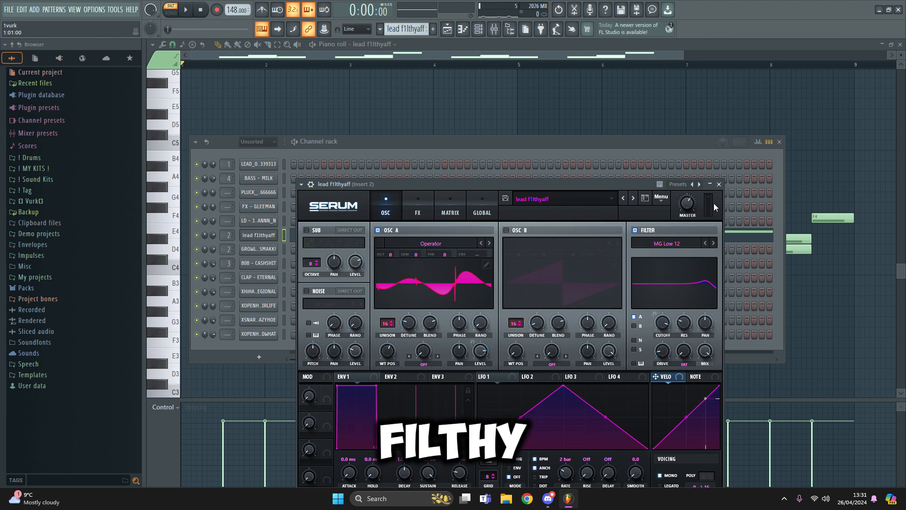
{"action": "left_click", "coordinate": [719, 184]}
{"action": "left_click", "coordinate": [779, 142]}
Play the D4–D#4–F4 melody and briefly select seven of its notes
{"action": "key", "text": "space"}
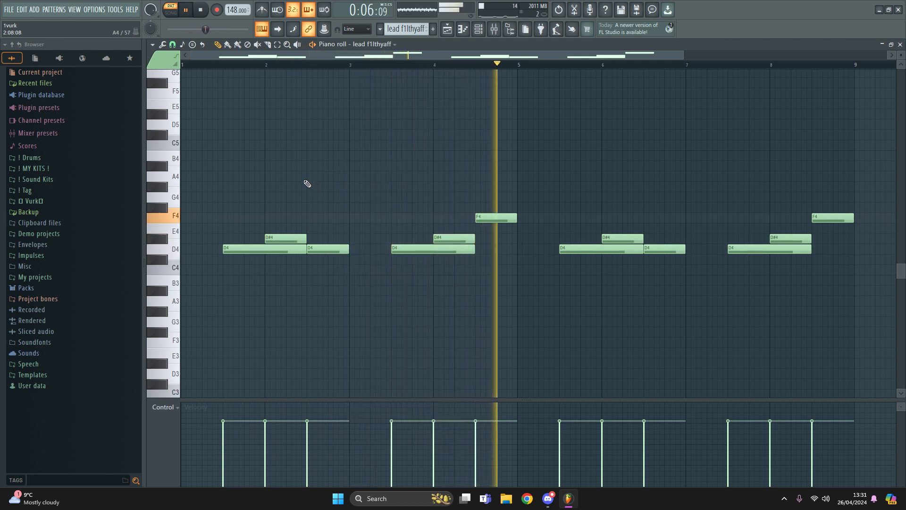
{"action": "key", "text": "space"}
{"action": "left_click_drag", "start_coordinate": [564, 284], "coordinate": [256, 166]}
{"action": "left_click", "coordinate": [658, 232], "text": "ctrl"}
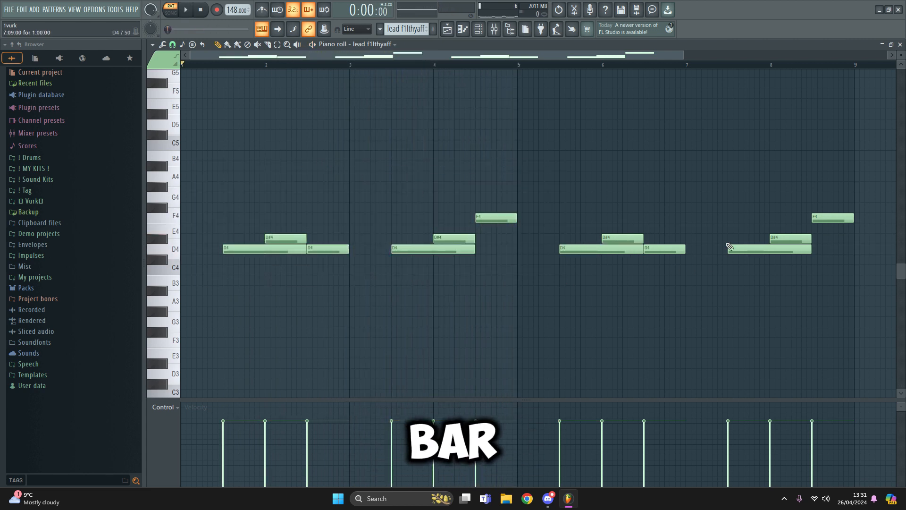
{"action": "key", "text": "F5"}
Check the parametric EQ on mixer Insert 2, audition the D4 note, then close everything
{"action": "left_click", "coordinate": [478, 29]}
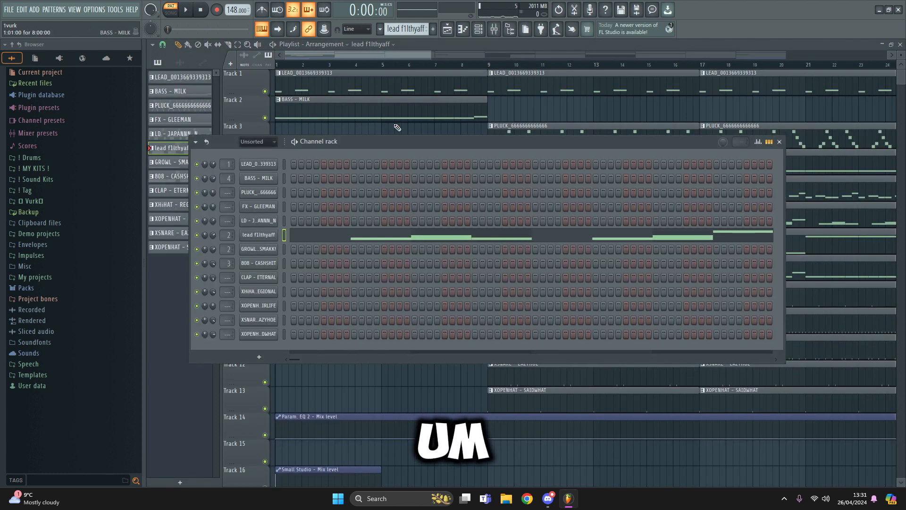
{"action": "double_click", "coordinate": [224, 236]}
{"action": "left_click", "coordinate": [840, 73]}
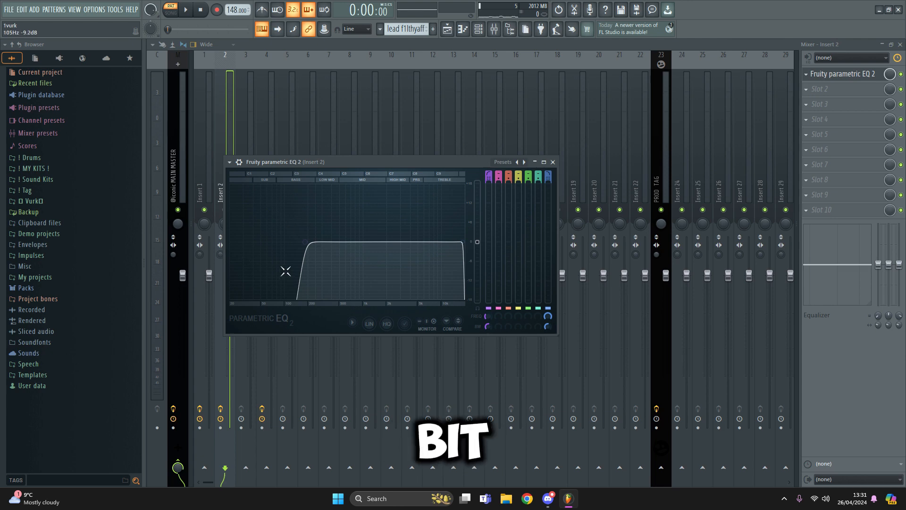
{"action": "key", "text": "Escape"}
{"action": "key", "text": "Escape"}
{"action": "left_click", "coordinate": [332, 238]}
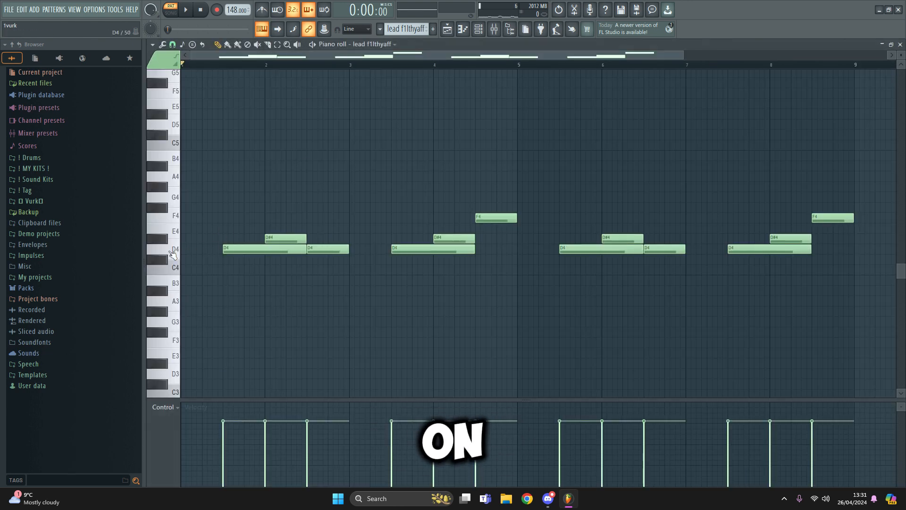
{"action": "left_click", "coordinate": [168, 256]}
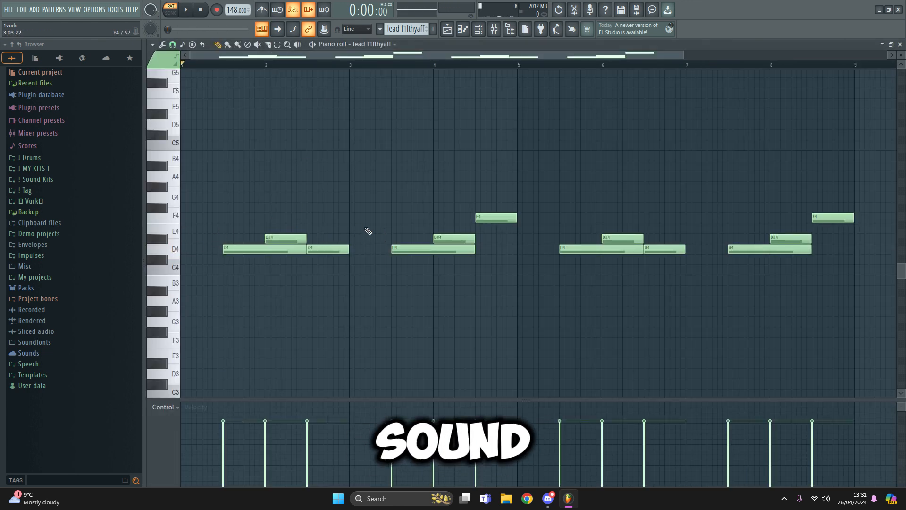
{"action": "key", "text": "Escape"}
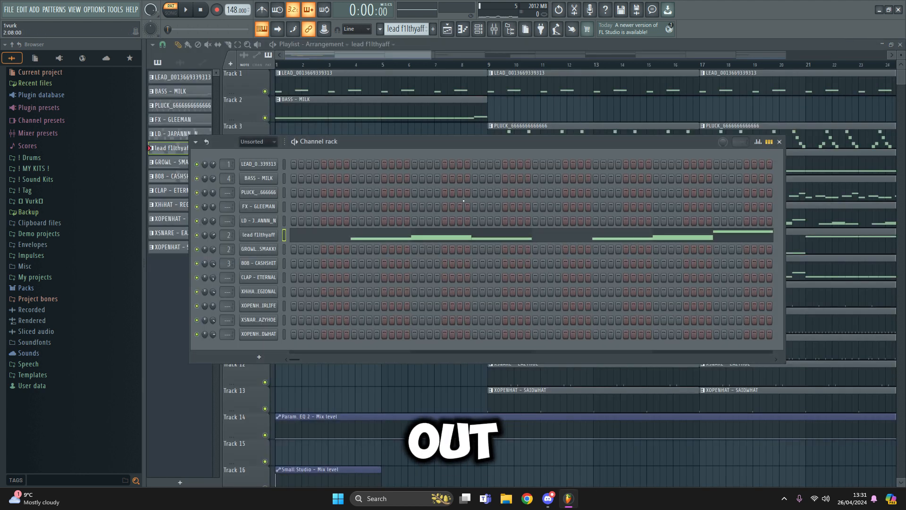
{"action": "key", "text": "Escape"}
{"action": "double_click", "coordinate": [327, 240]}
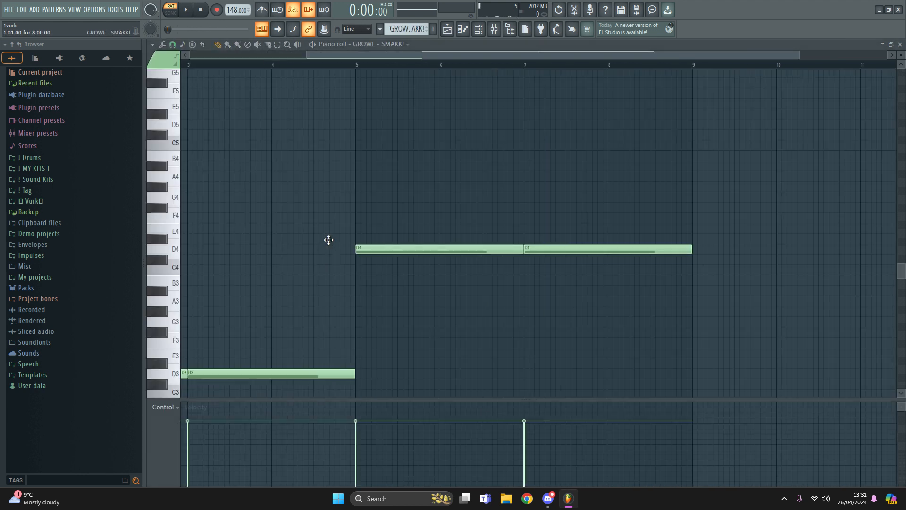
{"action": "left_click", "coordinate": [478, 28]}
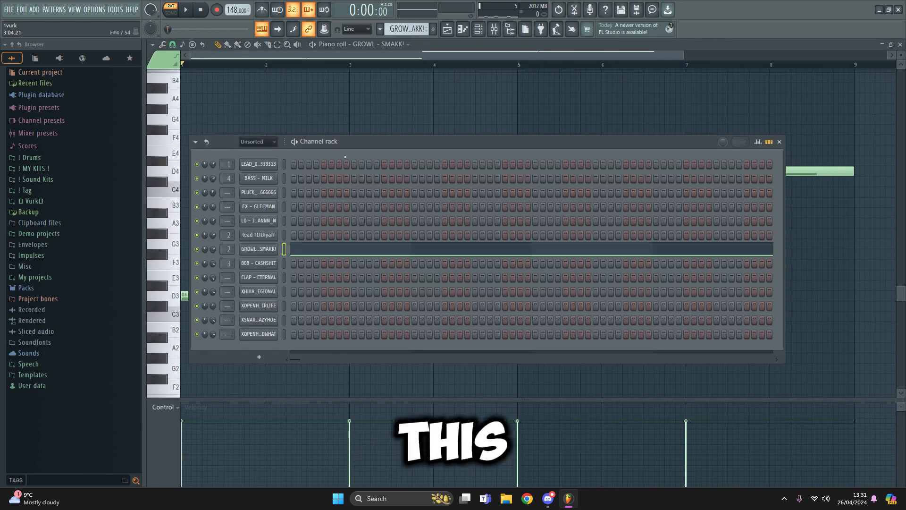
{"action": "left_click", "coordinate": [267, 250]}
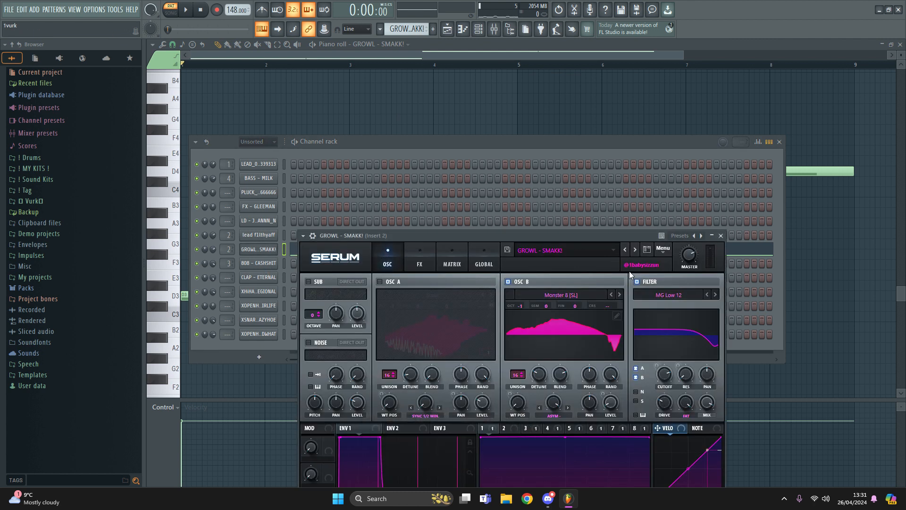
{"action": "left_click_drag", "start_coordinate": [558, 236], "coordinate": [555, 151]}
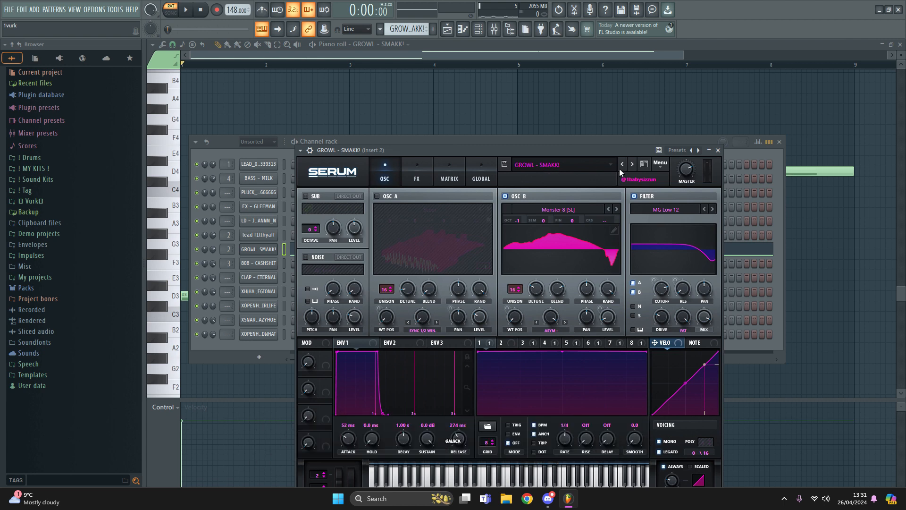
{"action": "left_click", "coordinate": [717, 150]}
{"action": "left_click", "coordinate": [780, 143]}
{"action": "key", "text": "space"}
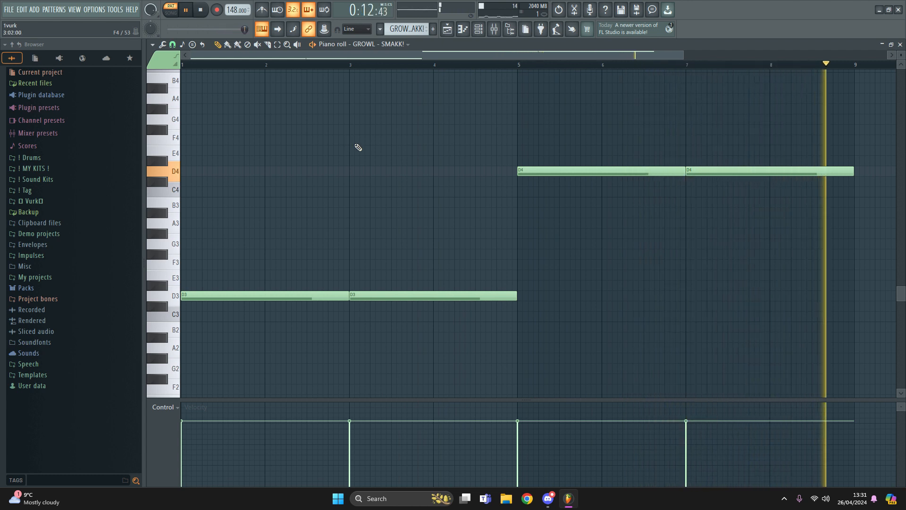
{"action": "key", "text": "space"}
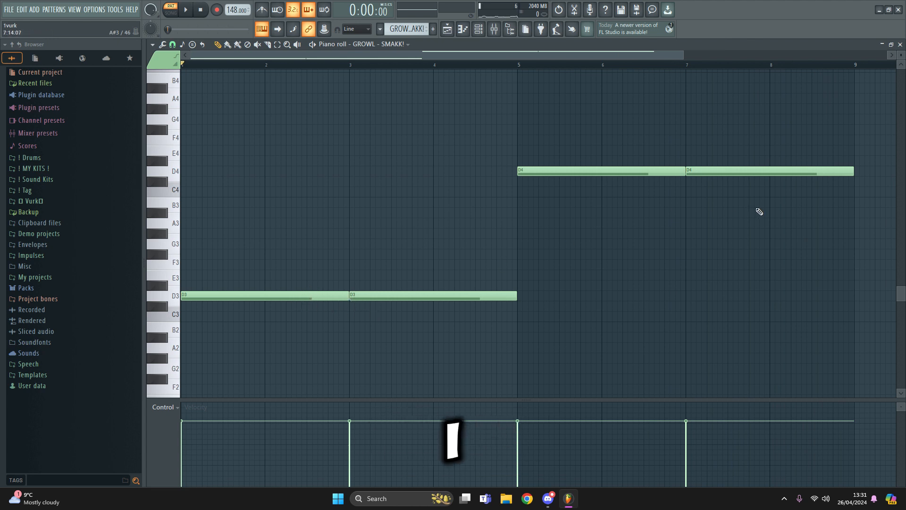
{"action": "left_click_drag", "start_coordinate": [708, 191], "coordinate": [643, 171]}
{"action": "key", "text": "ctrl+z"}
{"action": "left_click_drag", "start_coordinate": [719, 195], "coordinate": [604, 161]}
{"action": "key", "text": "ctrl+Down"}
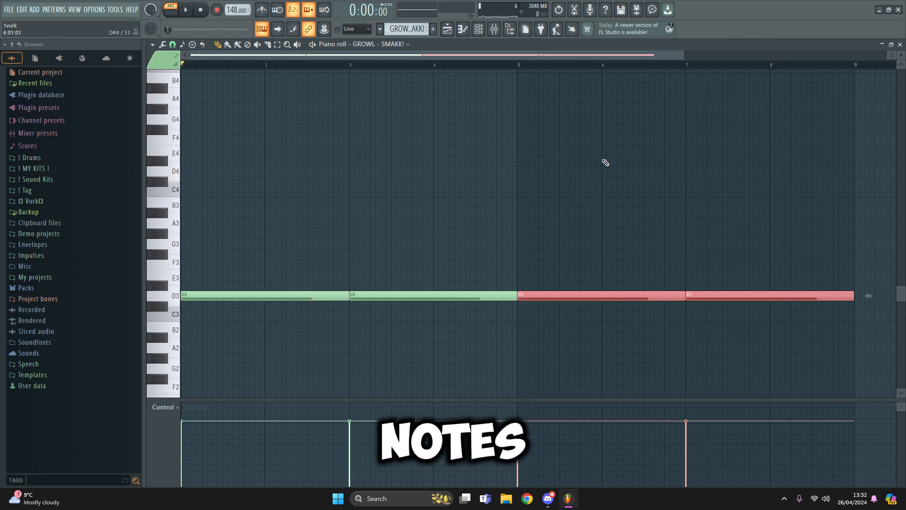
{"action": "scroll", "coordinate": [605, 162], "scroll_direction": "up", "scroll_amount": 1}
{"action": "key", "text": "ctrl+Up"}
{"action": "left_click", "coordinate": [385, 159], "text": "ctrl"}
{"action": "scroll", "coordinate": [344, 192], "scroll_direction": "down", "scroll_amount": 2}
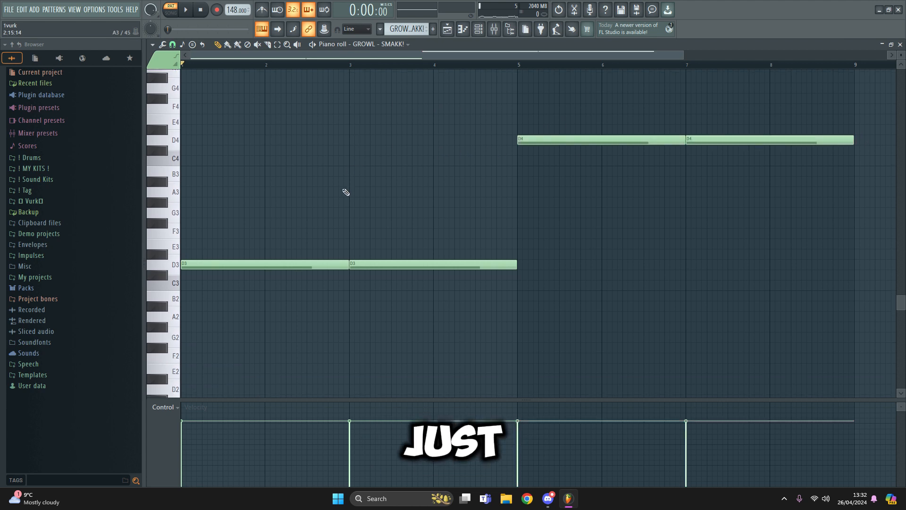
{"action": "scroll", "coordinate": [349, 199], "scroll_direction": "up", "scroll_amount": 1}
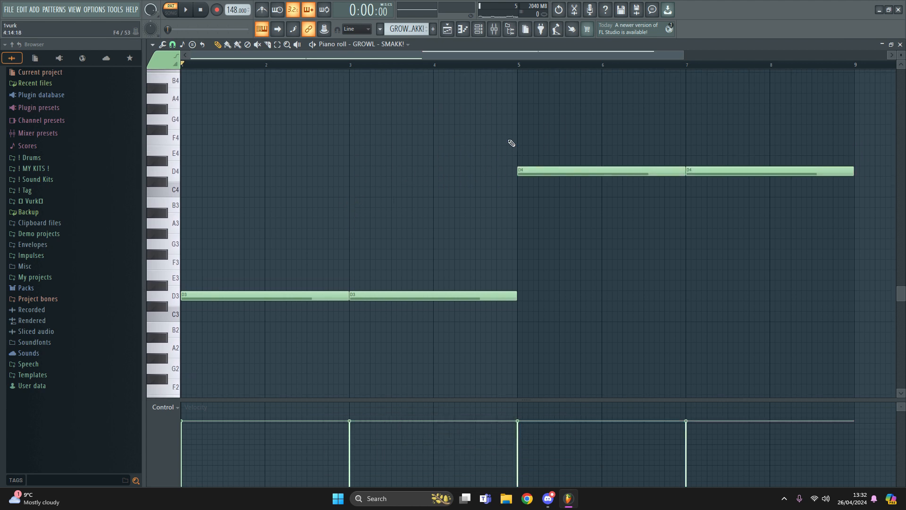
{"action": "key", "text": "F5"}
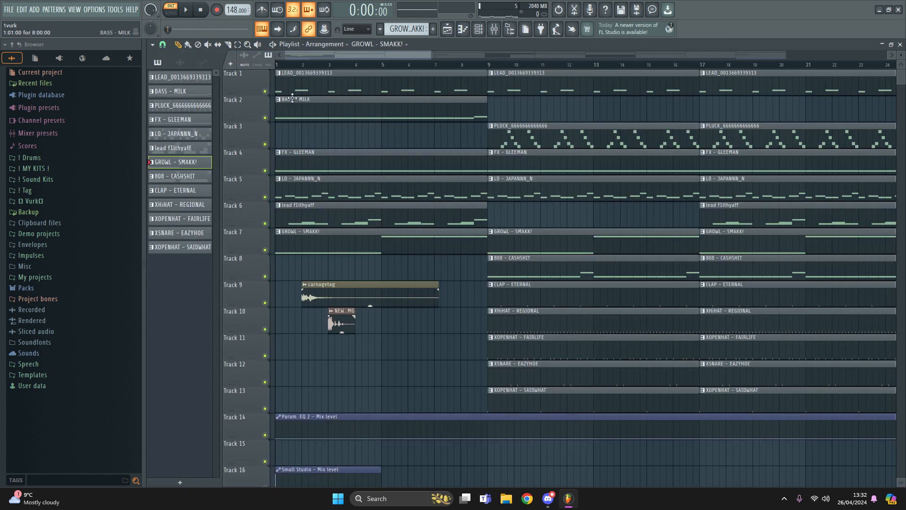
Scroll through the 808 - CASHSHIT pattern's run of D5 notes
{"action": "scroll", "coordinate": [351, 71], "scroll_direction": "down", "scroll_amount": 2}
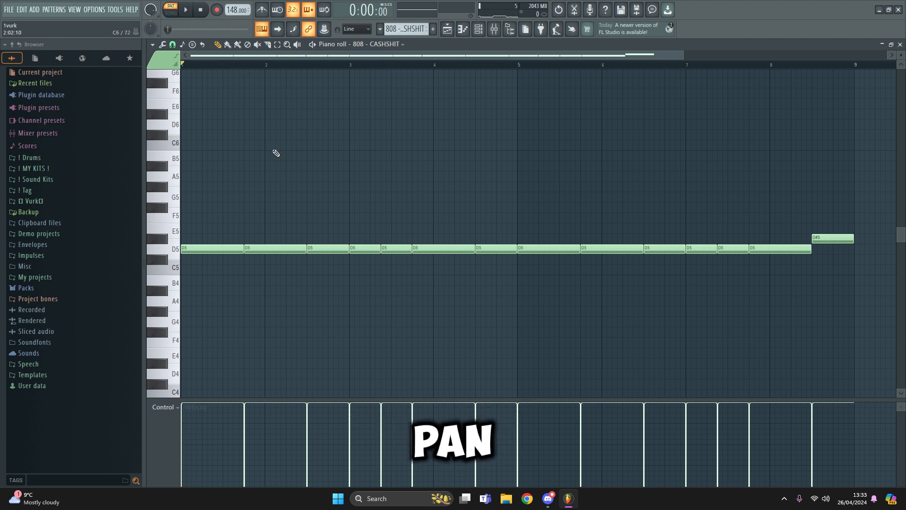
Play the 808 - CASHSHIT pattern, open its mixer track Insert 3, then close back out
{"action": "key", "text": "space"}
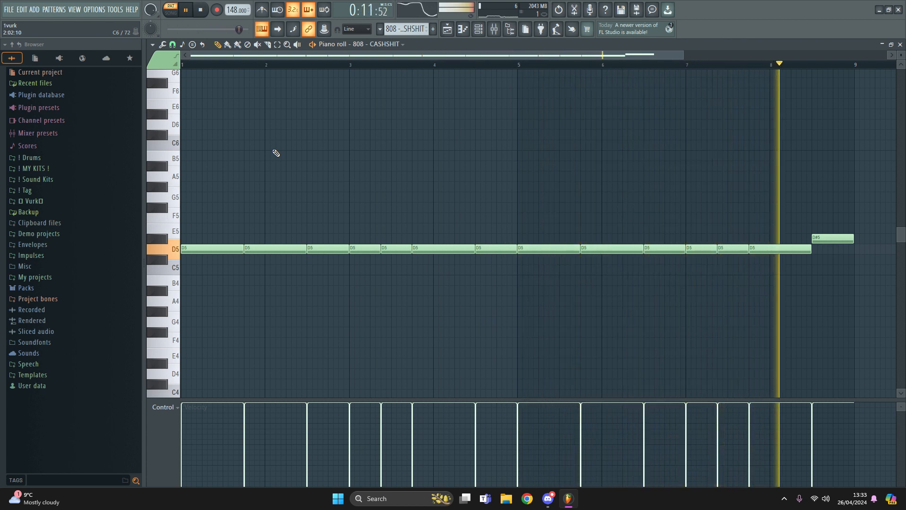
{"action": "key", "text": "space"}
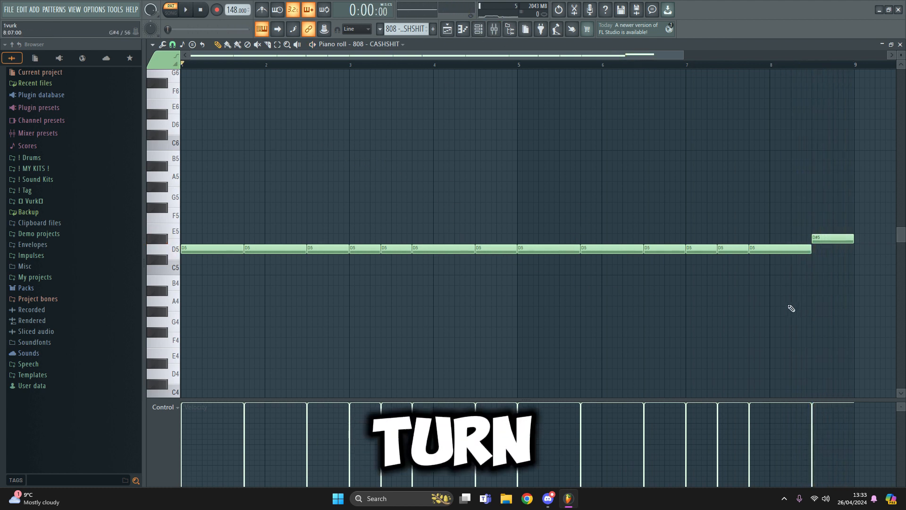
{"action": "left_click", "coordinate": [482, 32]}
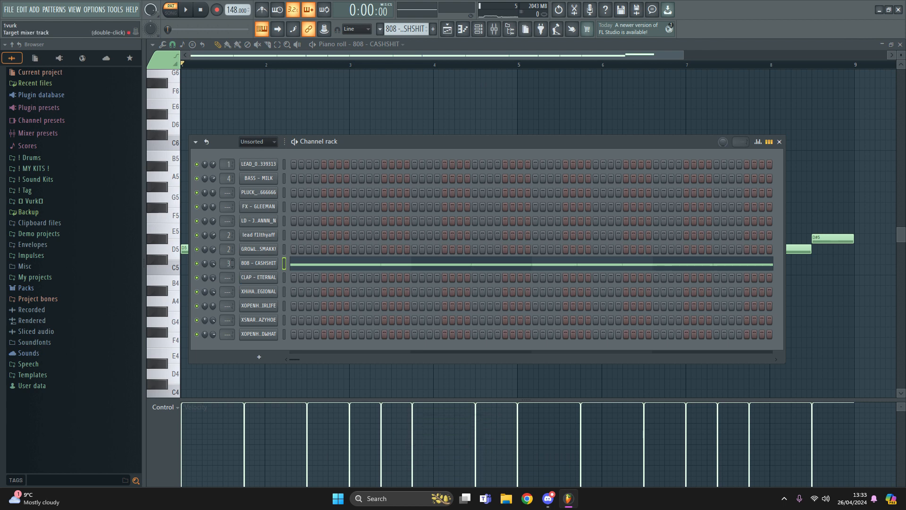
{"action": "double_click", "coordinate": [228, 263]}
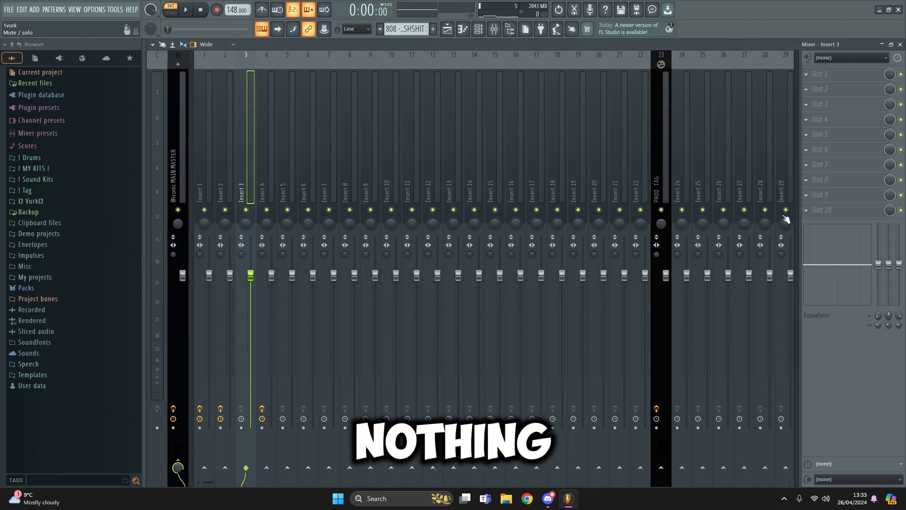
{"action": "key", "text": "Escape"}
{"action": "key", "text": "Escape"}
{"action": "key", "text": "Escape"}
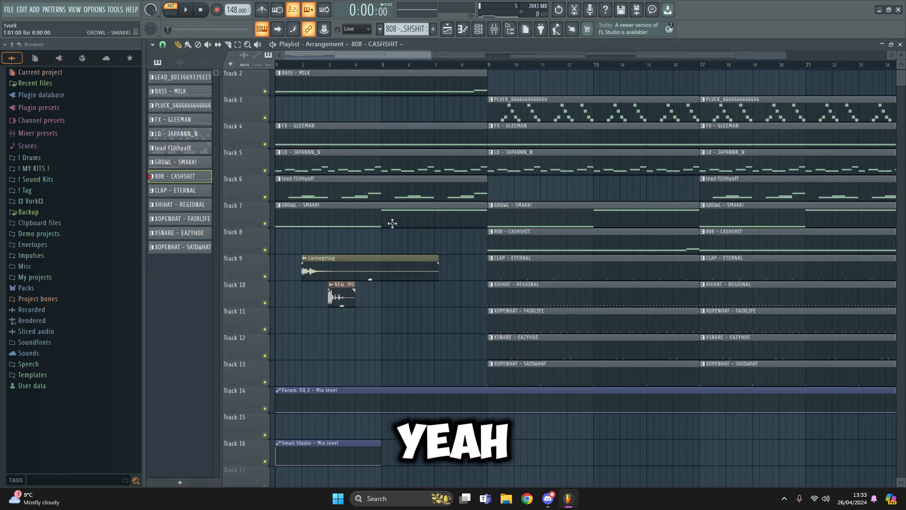
{"action": "double_click", "coordinate": [505, 264]}
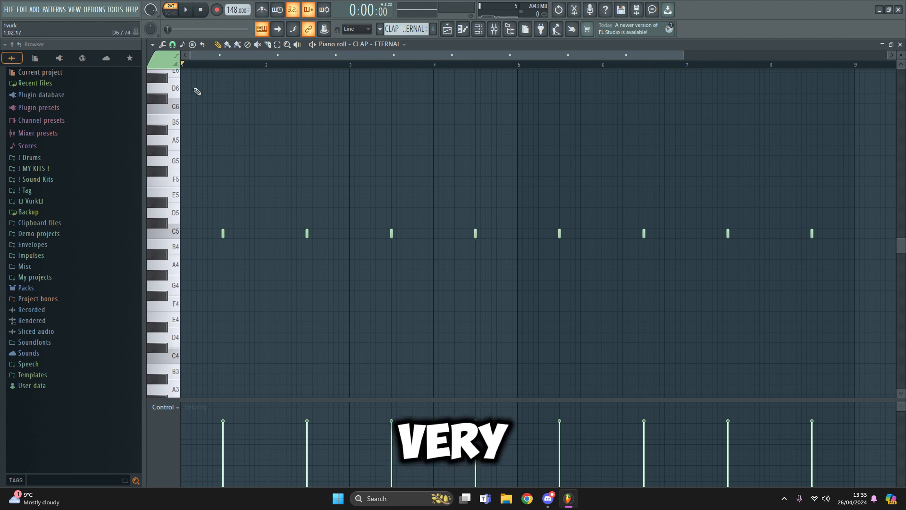
{"action": "key", "text": "space"}
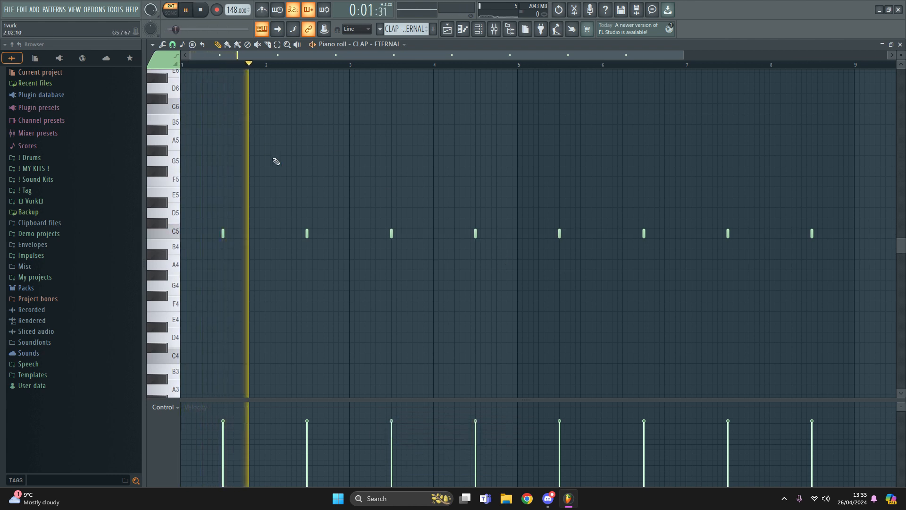
{"action": "key", "text": "space"}
{"action": "key", "text": "Escape"}
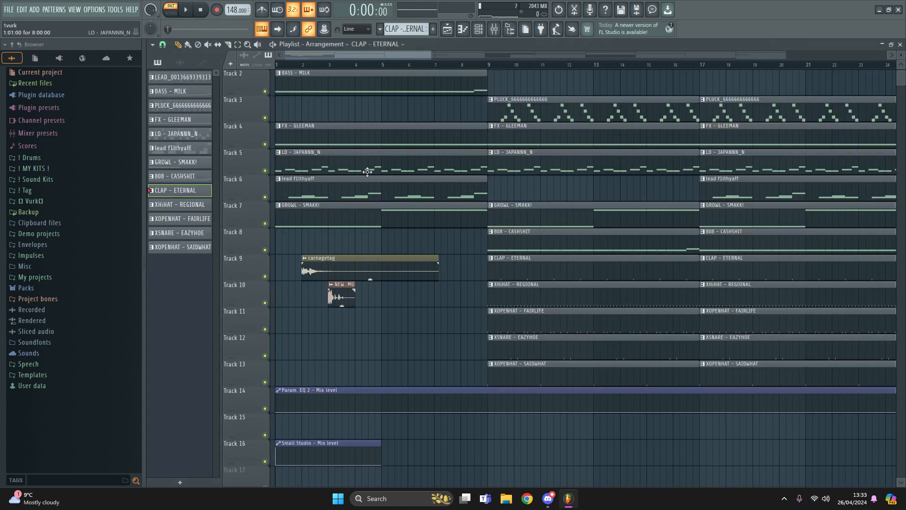
{"action": "double_click", "coordinate": [525, 290]}
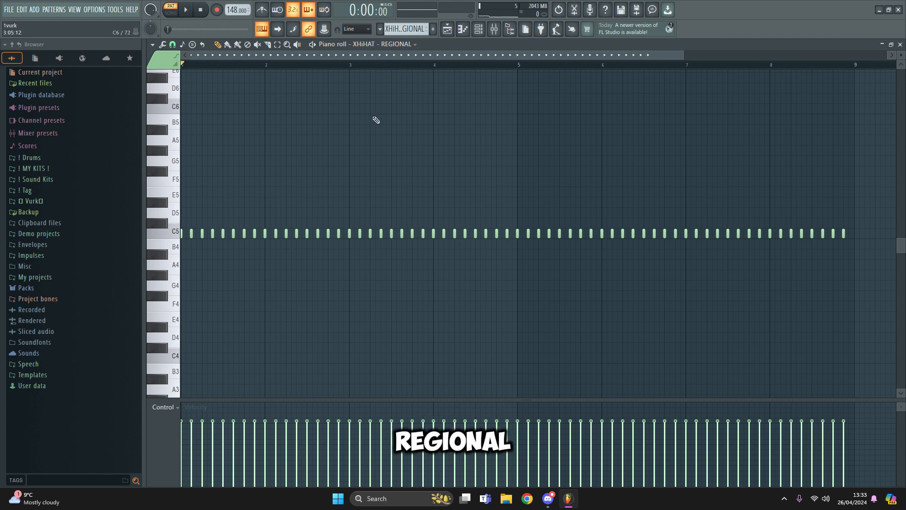
{"action": "key", "text": "space"}
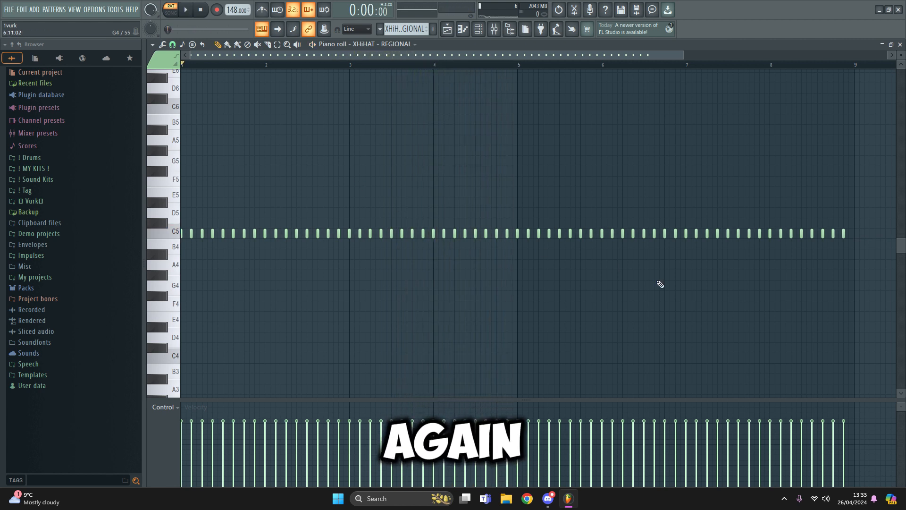
{"action": "key", "text": "F5"}
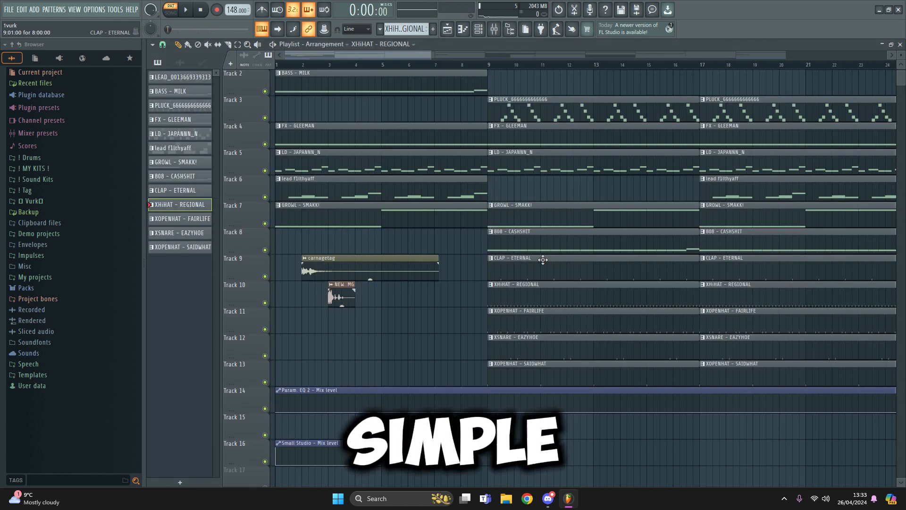
Open the XOPENHAT - FAIRLIFE sampler settings, audition the sample and view its Envelope tab
{"action": "double_click", "coordinate": [528, 315]}
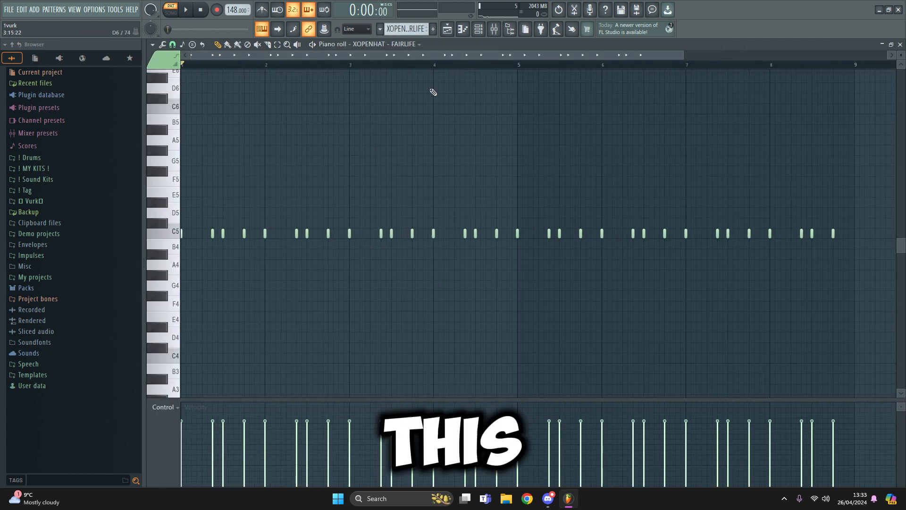
{"action": "scroll", "coordinate": [271, 67], "scroll_direction": "down", "scroll_amount": 2}
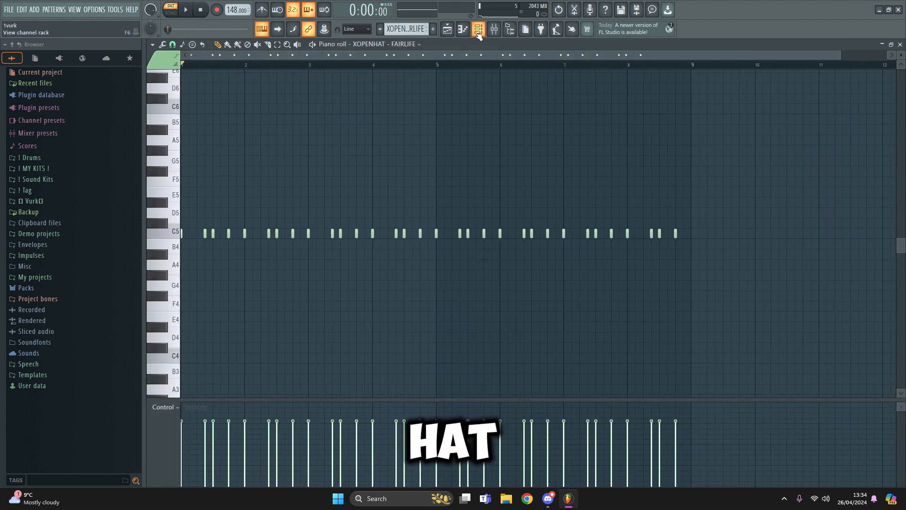
{"action": "left_click", "coordinate": [478, 31]}
{"action": "left_click", "coordinate": [258, 306]}
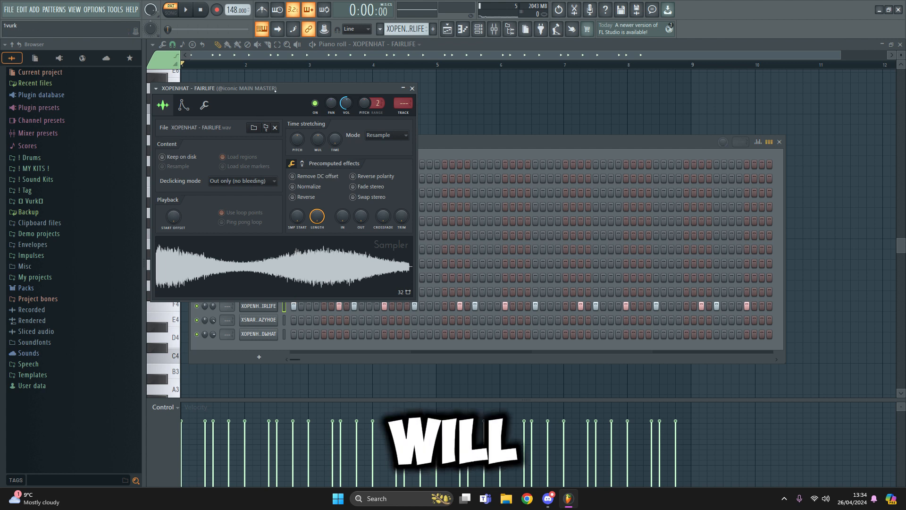
{"action": "left_click_drag", "start_coordinate": [275, 91], "coordinate": [448, 84]}
{"action": "left_click", "coordinate": [409, 264]}
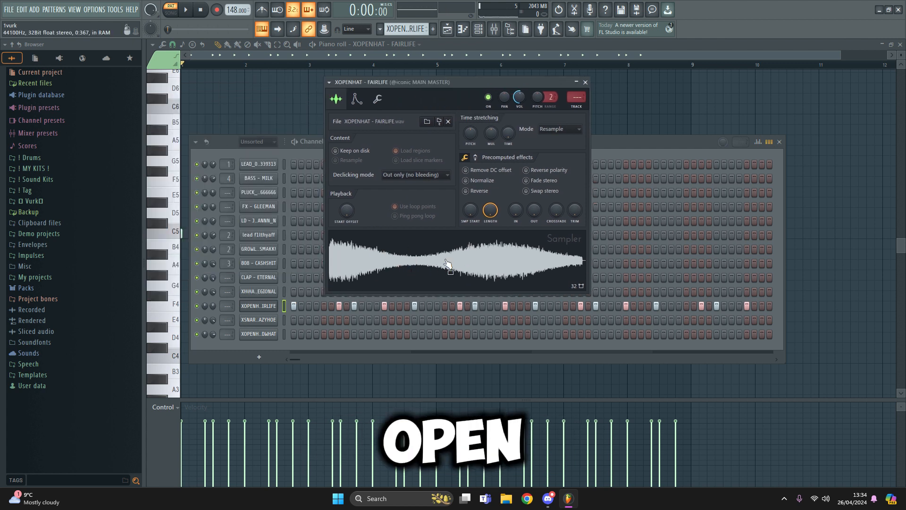
{"action": "left_click", "coordinate": [357, 101]}
{"action": "left_click", "coordinate": [585, 83]}
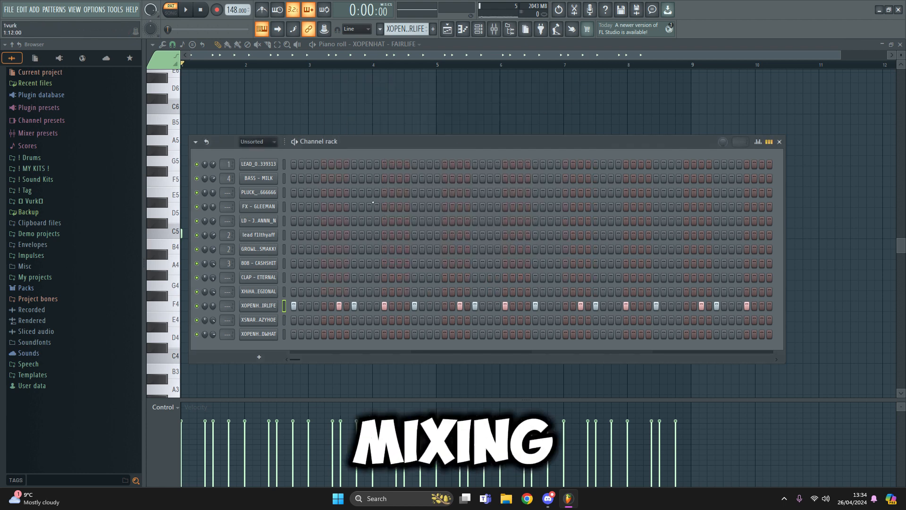
Close the channel rack, browse the C5 open-hat notes, and return to the playlist
{"action": "key", "text": "Escape"}
{"action": "scroll", "coordinate": [207, 66], "scroll_direction": "up", "scroll_amount": 3}
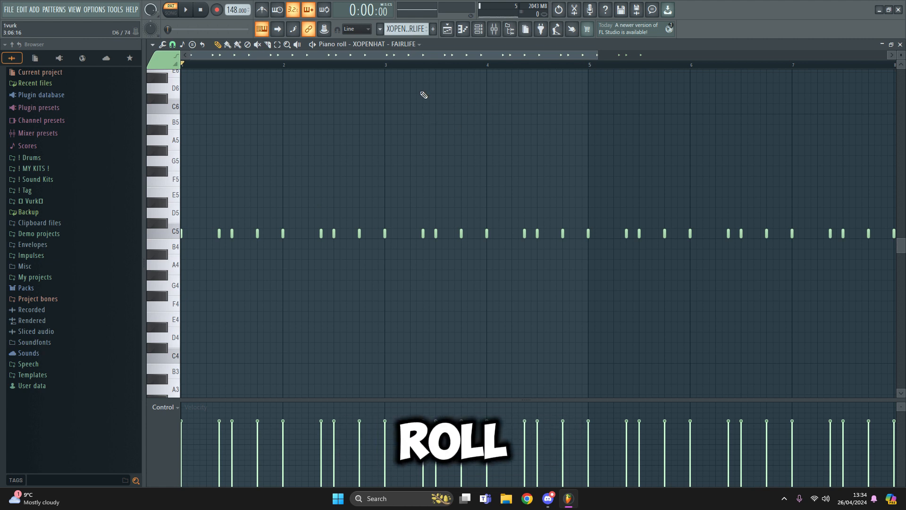
{"action": "scroll", "coordinate": [349, 74], "scroll_direction": "down", "scroll_amount": 2}
{"action": "key", "text": "F5"}
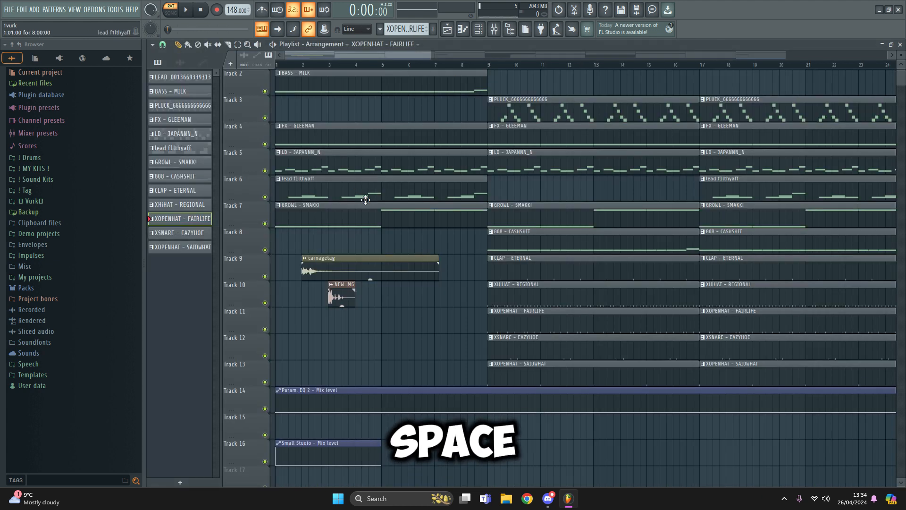
{"action": "double_click", "coordinate": [499, 337]}
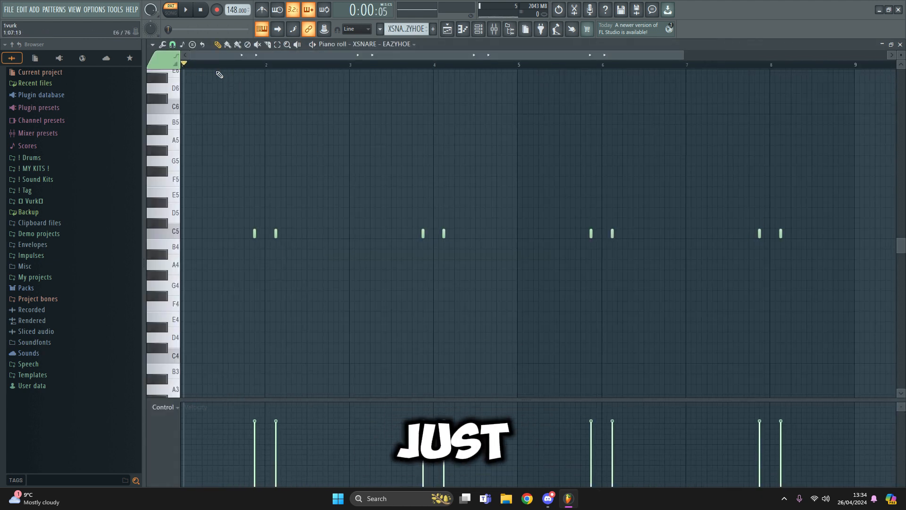
{"action": "key", "text": "space"}
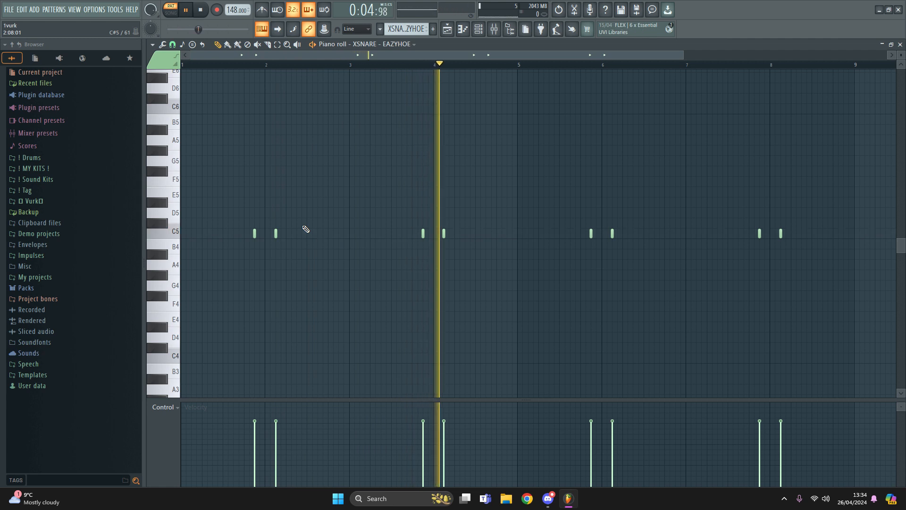
{"action": "key", "text": "space"}
{"action": "key", "text": "F5"}
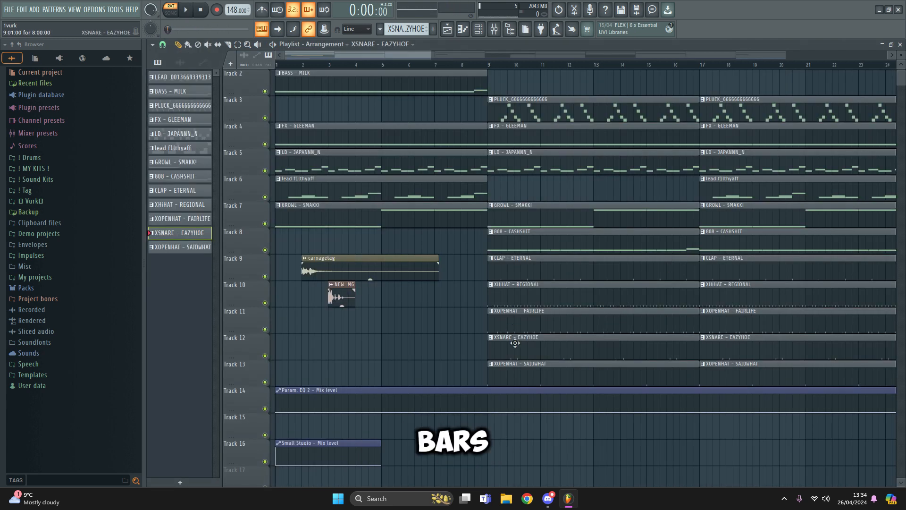
{"action": "double_click", "coordinate": [521, 373]}
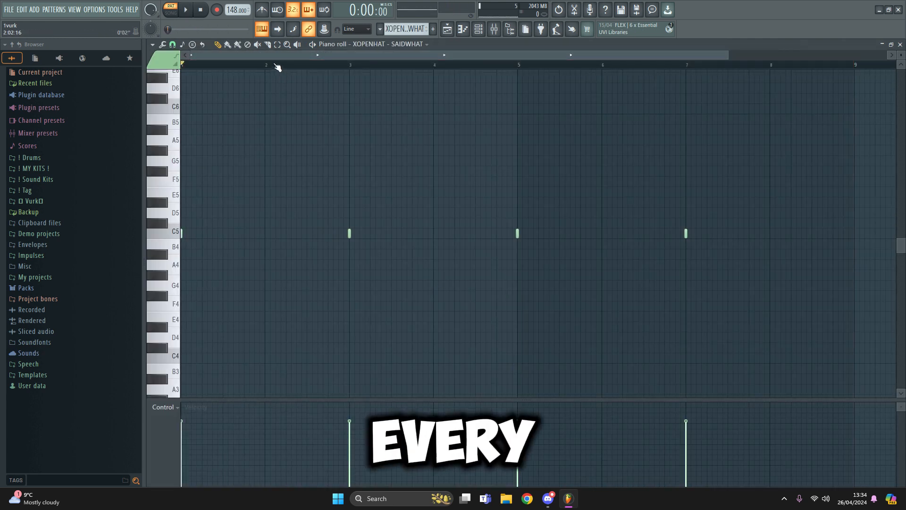
{"action": "key", "text": "space"}
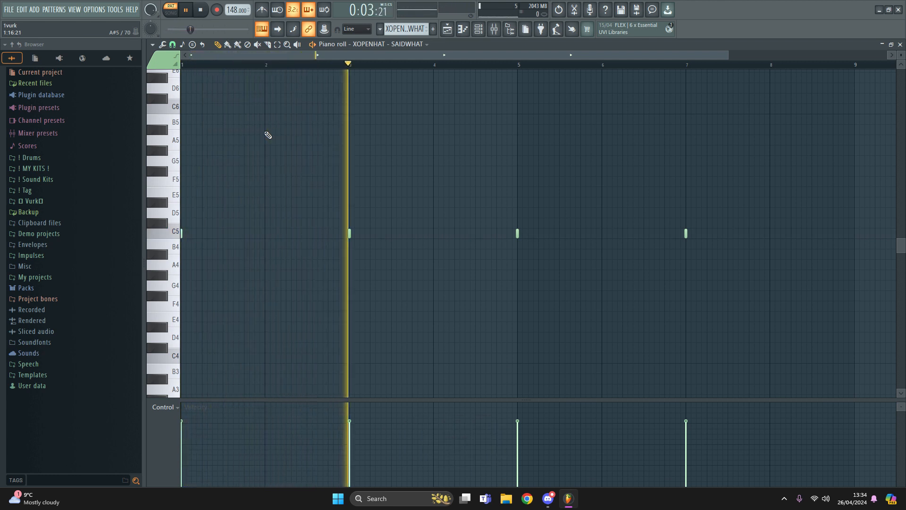
{"action": "key", "text": "space"}
{"action": "key", "text": "F5"}
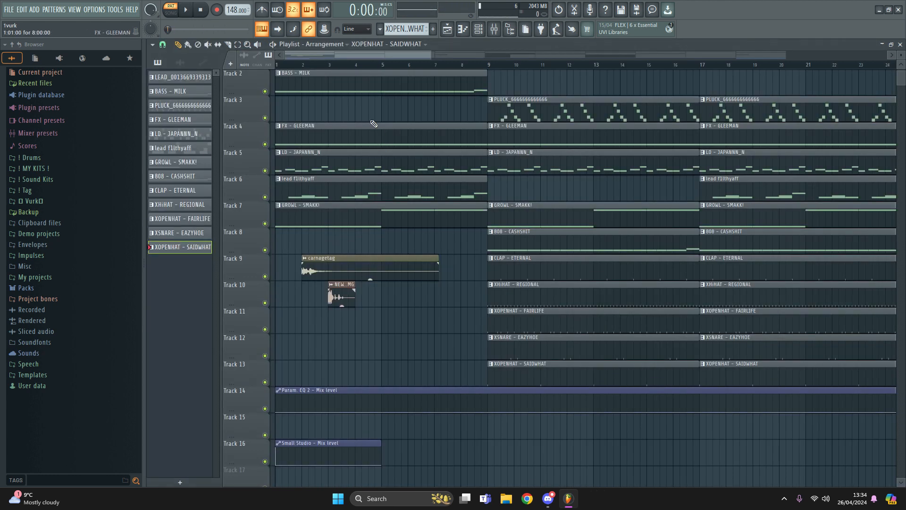
{"action": "scroll", "coordinate": [366, 72], "scroll_direction": "down", "scroll_amount": 5}
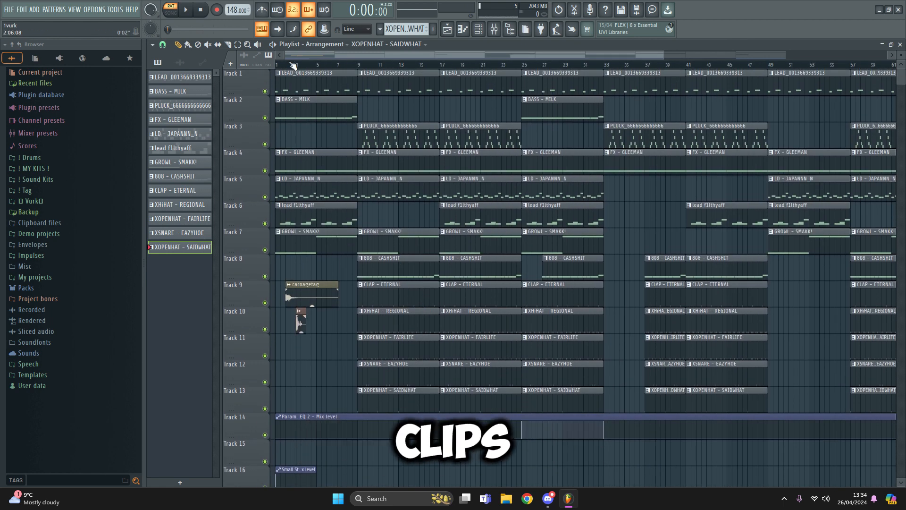
Play the full arrangement in song mode for about 24 seconds, then hide the Playlist
{"action": "key", "text": "space"}
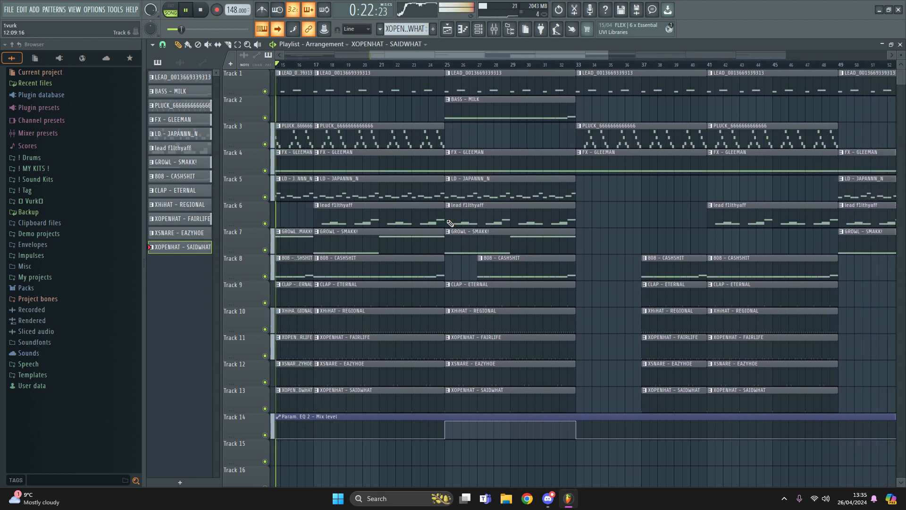
{"action": "key", "text": "F5"}
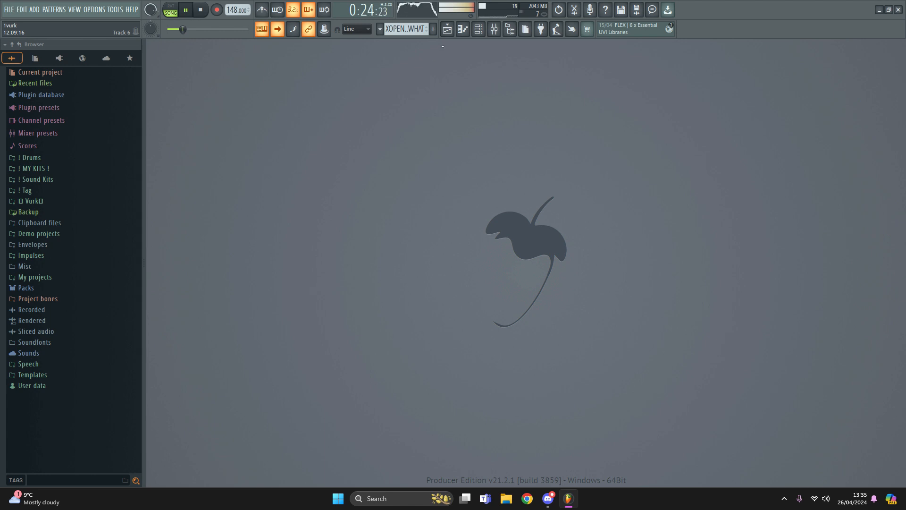
Stop playback at 0:00 and review all Playlist clips, including the automation on Tracks 14–16
{"action": "key", "text": "space"}
{"action": "key", "text": "F5"}
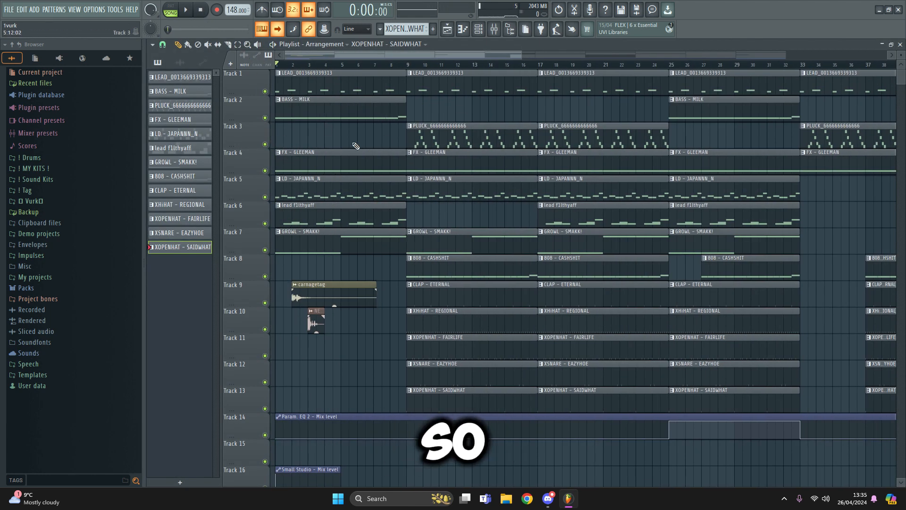
{"action": "scroll", "coordinate": [289, 413], "scroll_direction": "down", "scroll_amount": 2}
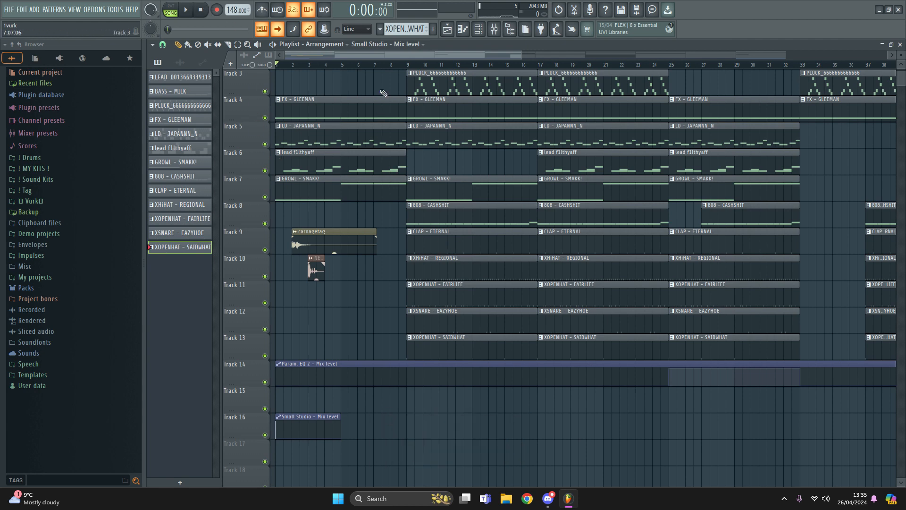
{"action": "scroll", "coordinate": [381, 66], "scroll_direction": "down", "scroll_amount": 3}
{"action": "scroll", "coordinate": [486, 383], "scroll_direction": "up", "scroll_amount": 2}
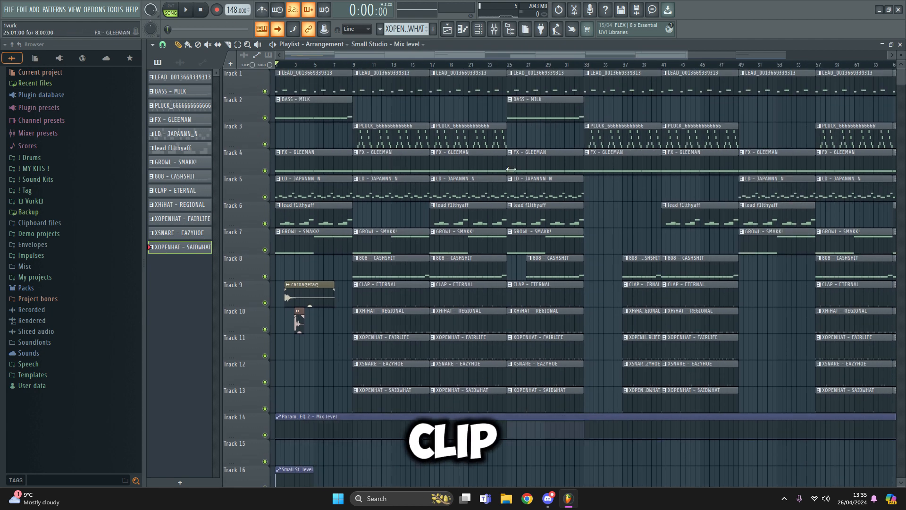
{"action": "scroll", "coordinate": [410, 67], "scroll_direction": "down", "scroll_amount": 2}
{"action": "scroll", "coordinate": [630, 283], "scroll_direction": "down", "scroll_amount": 2}
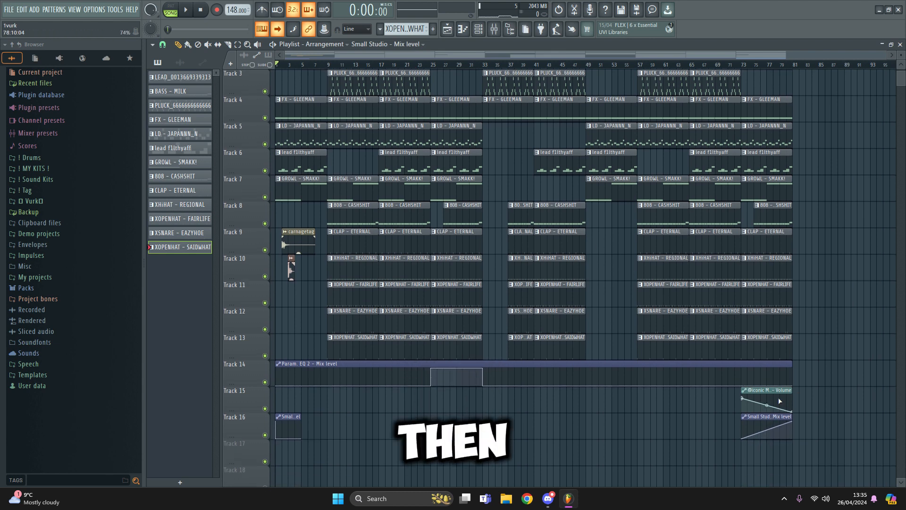
{"action": "scroll", "coordinate": [370, 123], "scroll_direction": "up", "scroll_amount": 2}
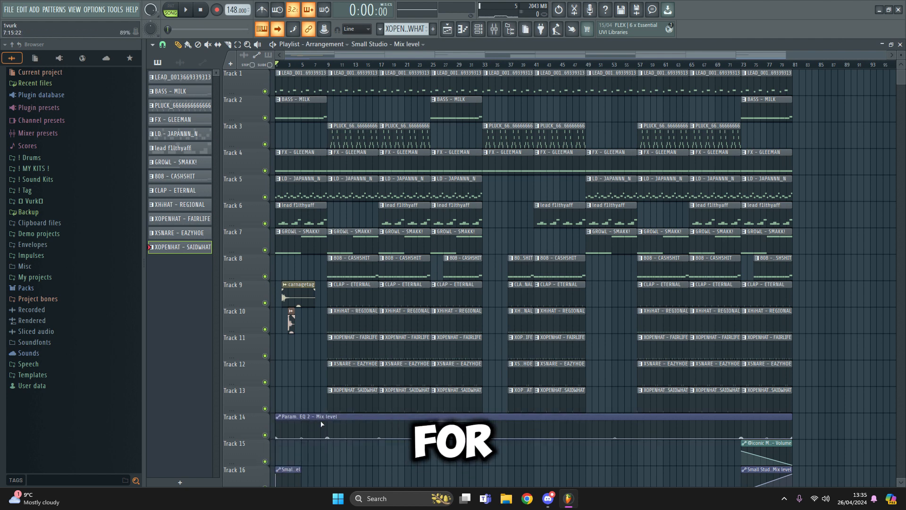
{"action": "scroll", "coordinate": [755, 330], "scroll_direction": "down", "scroll_amount": 1}
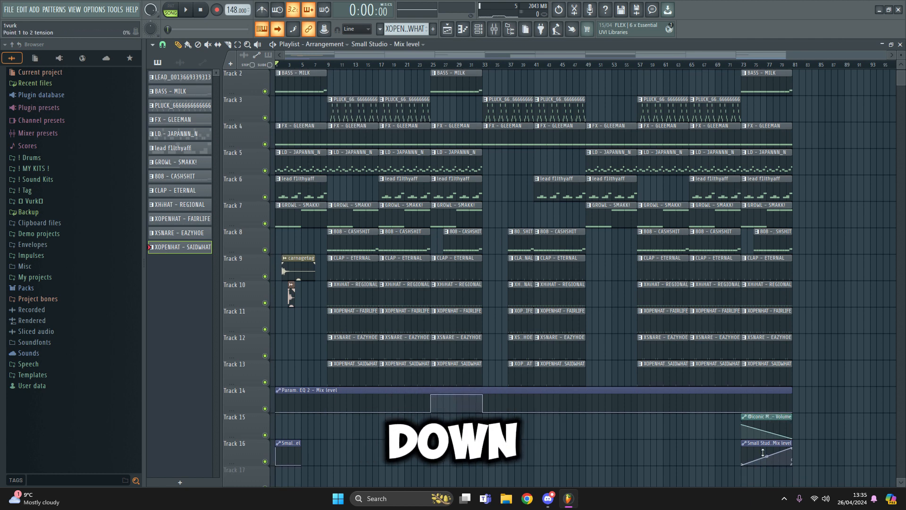
{"action": "scroll", "coordinate": [711, 251], "scroll_direction": "up", "scroll_amount": 1}
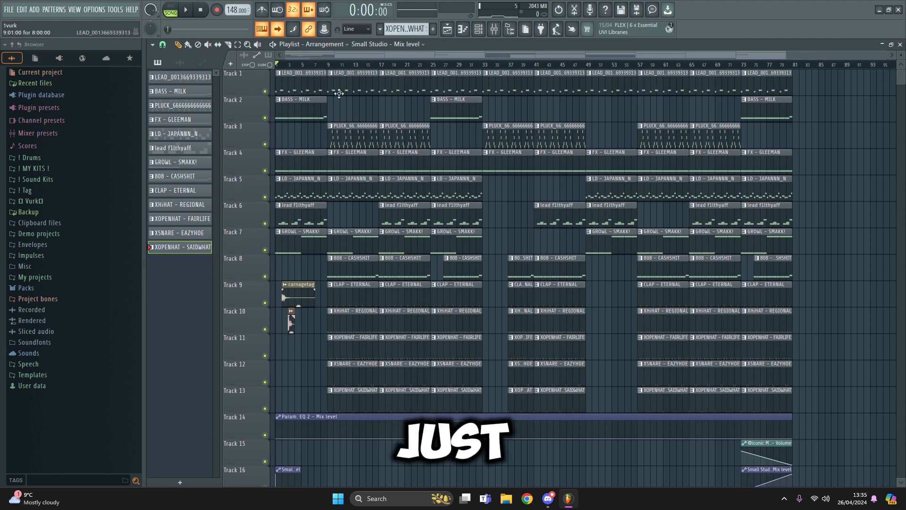
Zoom the Playlist to about 32 bars and play the song from bar 1
{"action": "mouse_move", "coordinate": [300, 55]}
{"action": "left_mouse_down"}
{"action": "mouse_move", "coordinate": [317, 57]}
{"action": "mouse_move", "coordinate": [308, 56]}
{"action": "left_mouse_up"}
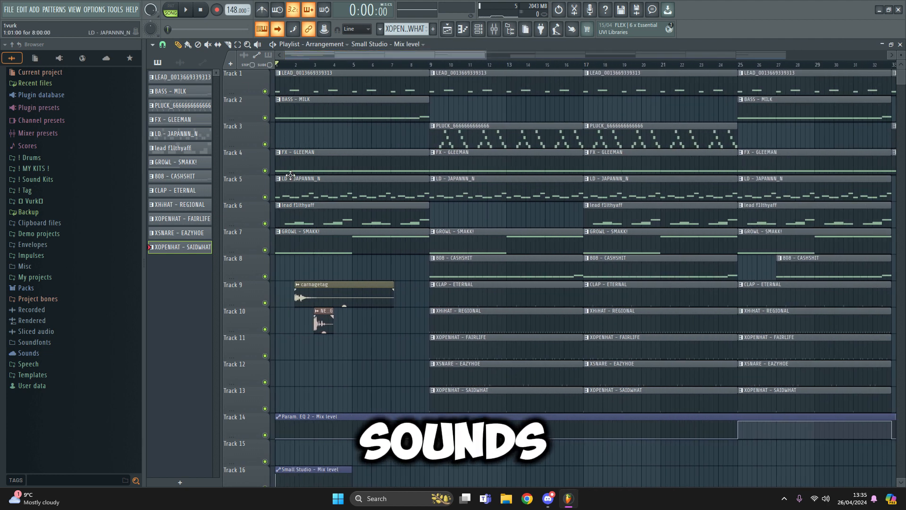
{"action": "key", "text": "space"}
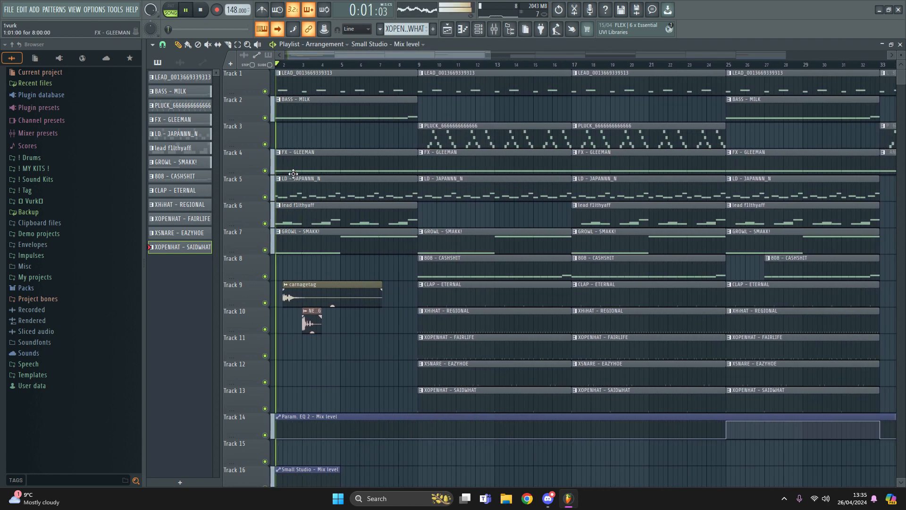